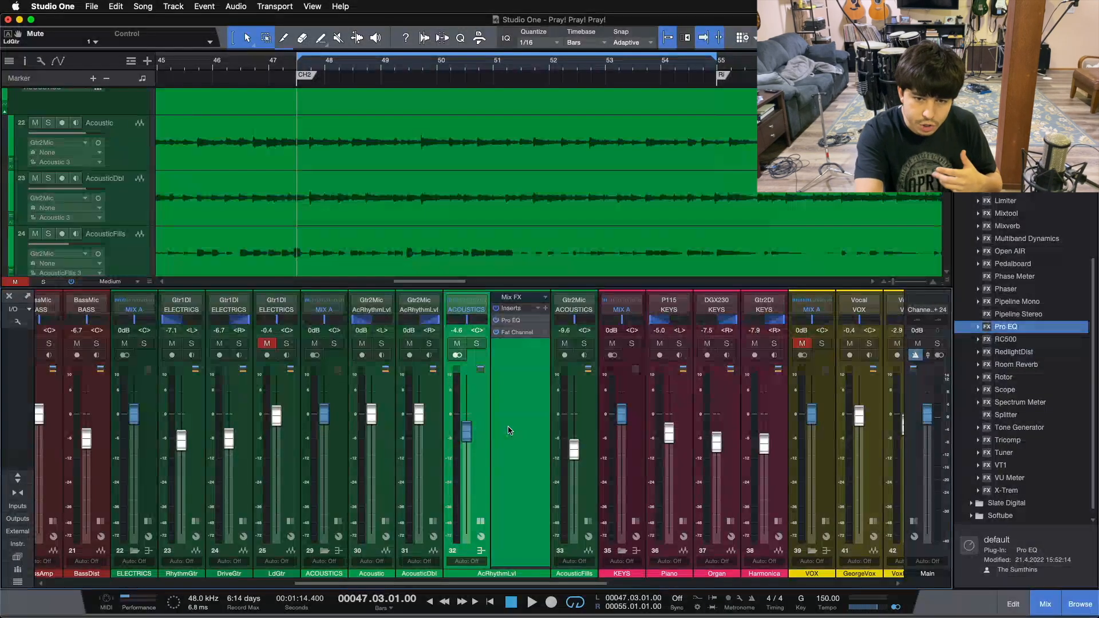
- Play the full mix, solo the AcRhythmLvl bus during playback, stop it and save the song
{"action": "key", "text": "space"}
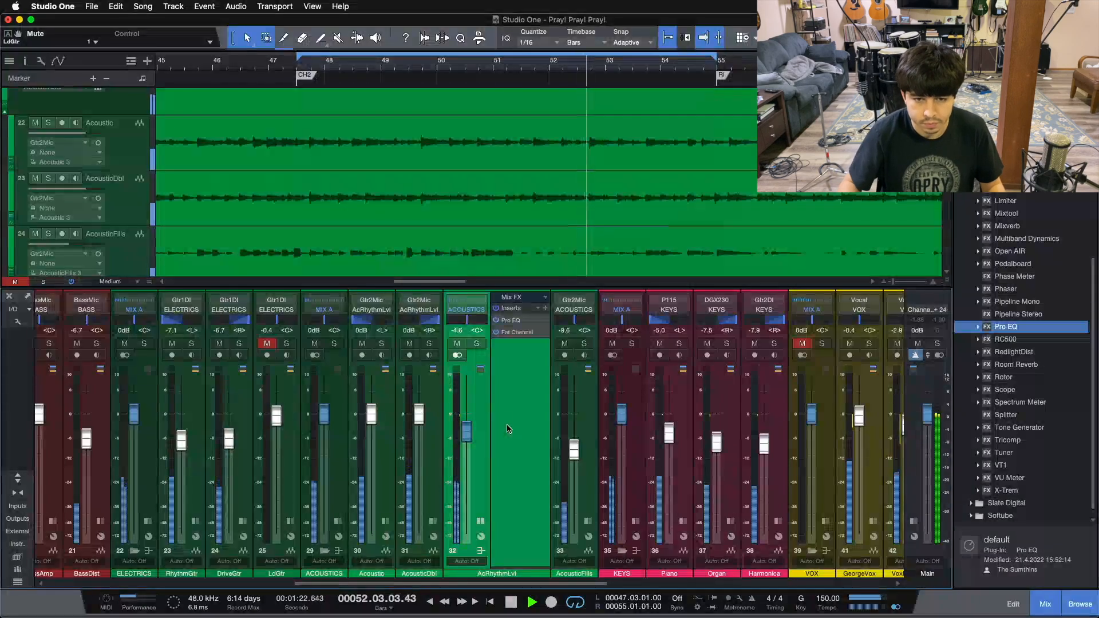
{"action": "left_click", "coordinate": [476, 344]}
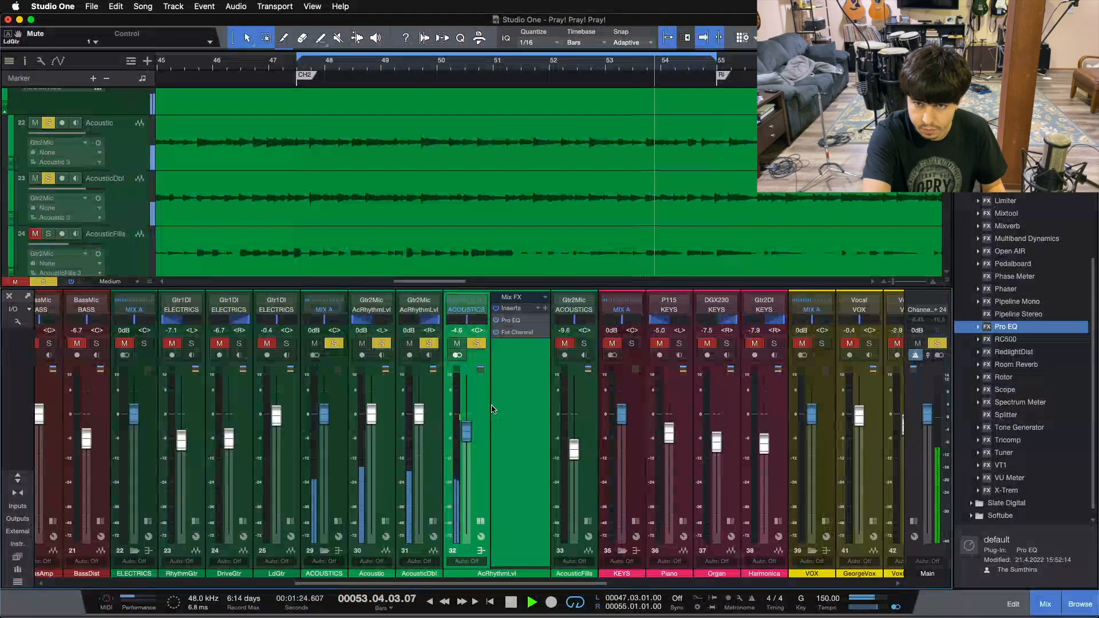
{"action": "key", "text": "space"}
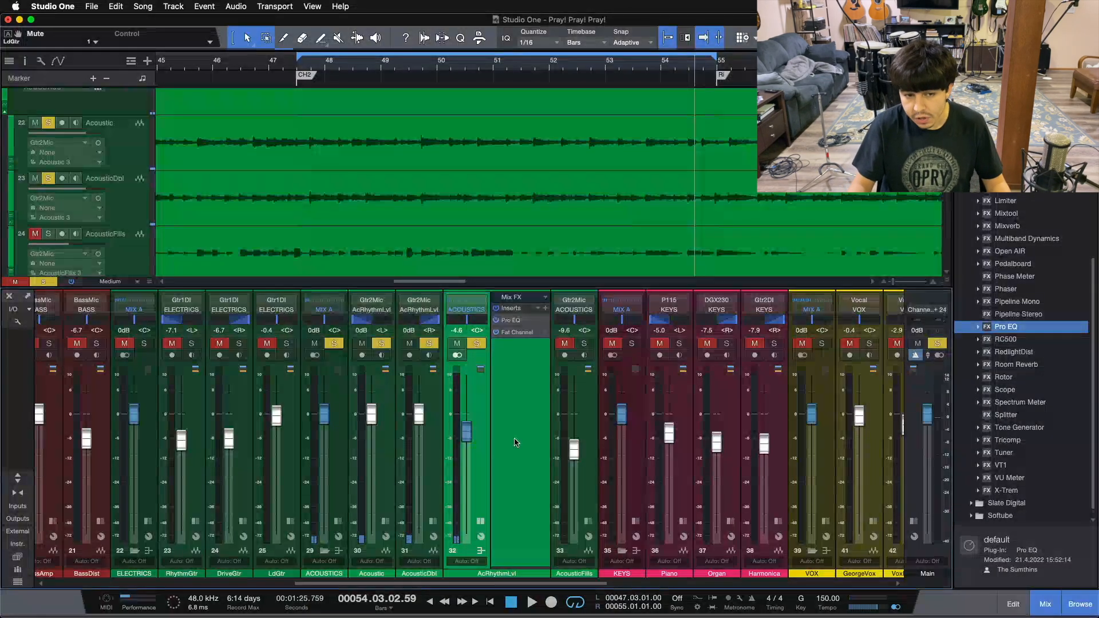
{"action": "key", "text": "super+s"}
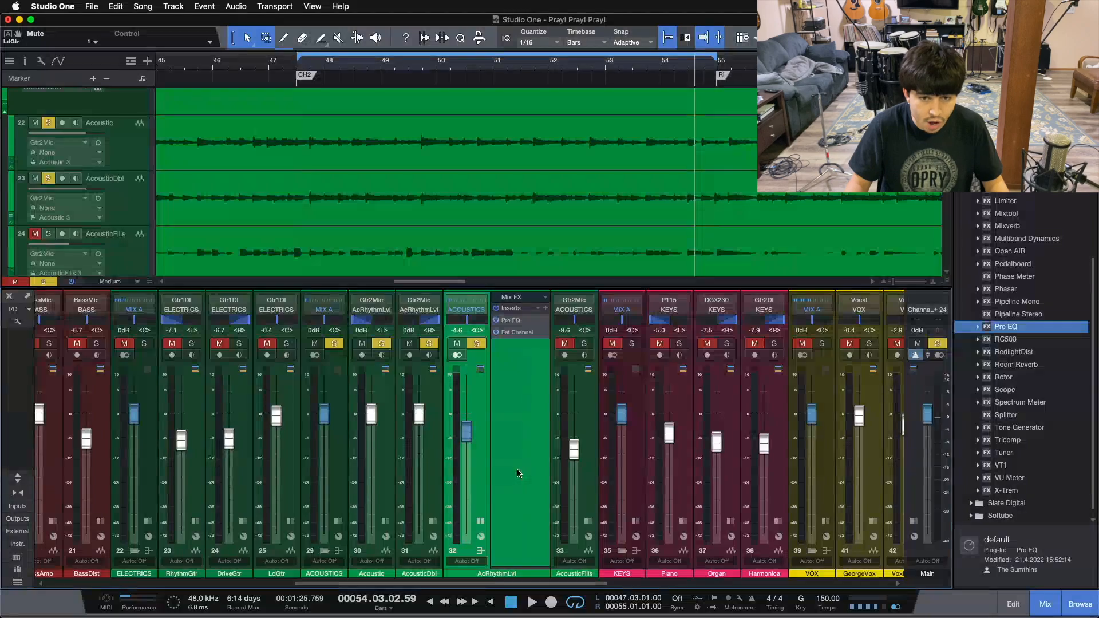
- Bypass all inserts on the AcRhythmLvl bus and audition the unprocessed acoustic guitars from the loop start
{"action": "left_click", "coordinate": [495, 310]}
{"action": "key", "text": "KP_1"}
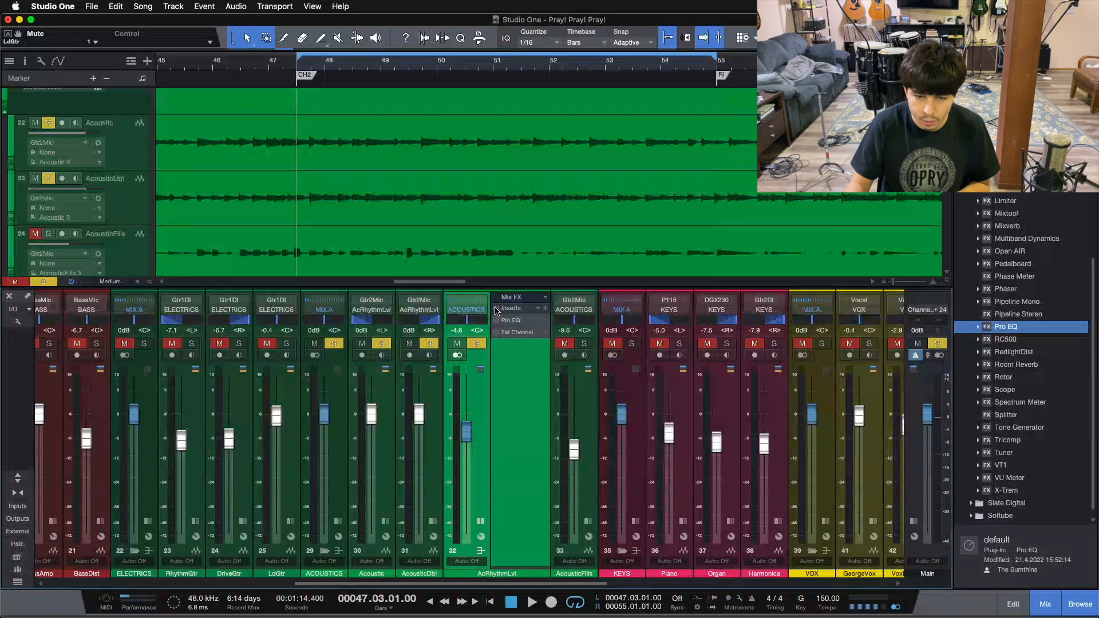
{"action": "key", "text": "space"}
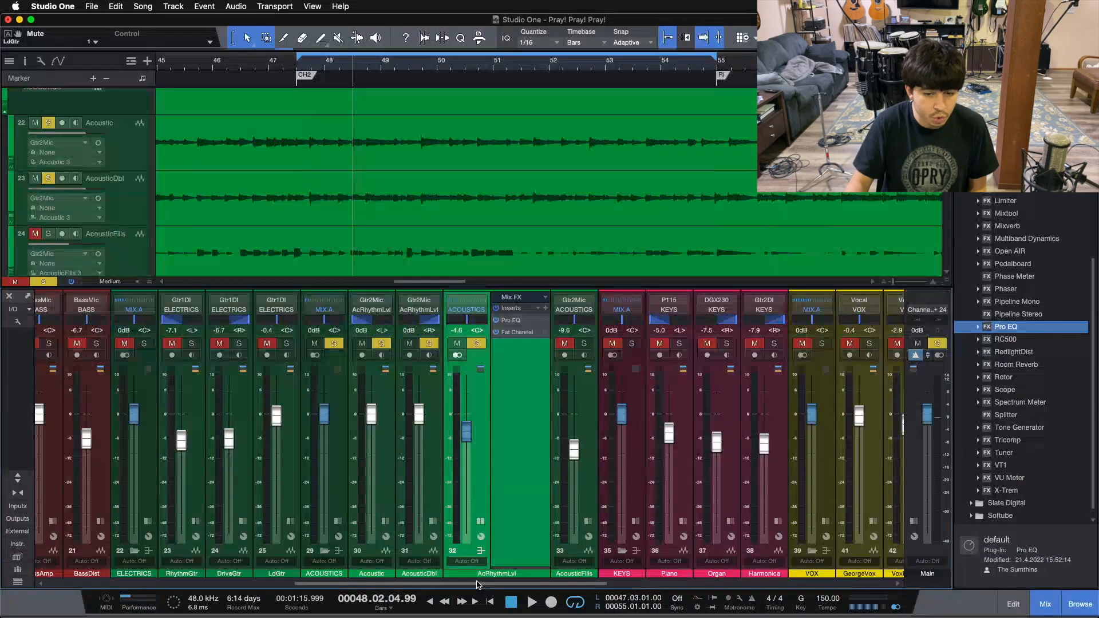
- Open the Pro EQ insert on the AcRhythmLvl bus and reposition its window over the mixer
{"action": "scroll", "coordinate": [480, 566], "scroll_direction": "left", "scroll_amount": 15}
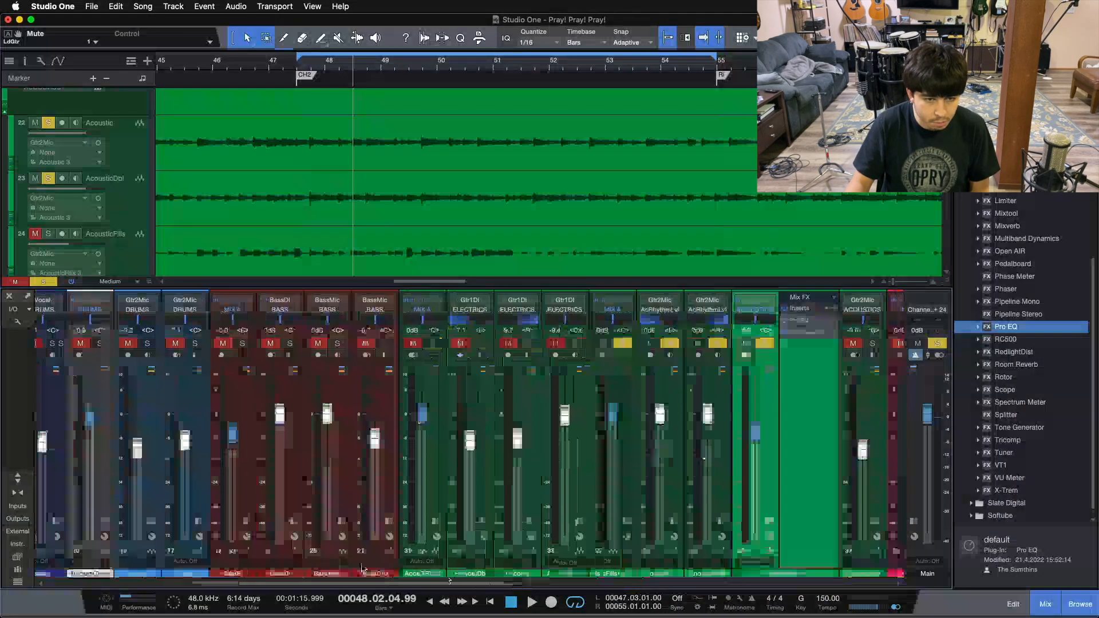
{"action": "scroll", "coordinate": [476, 424], "scroll_direction": "right", "scroll_amount": 10}
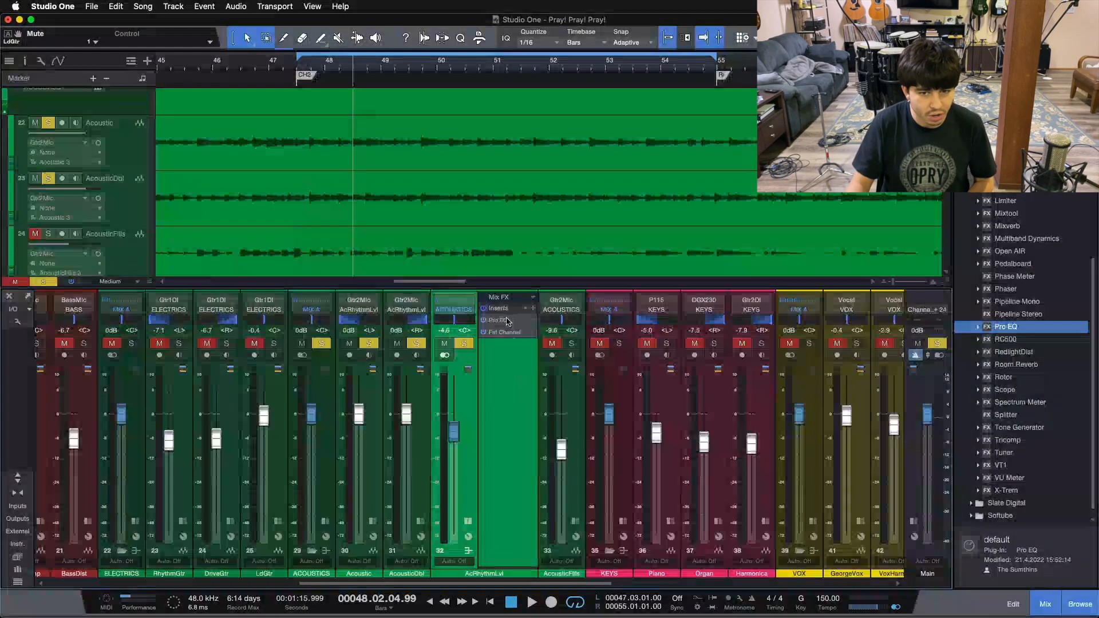
{"action": "left_click", "coordinate": [498, 320]}
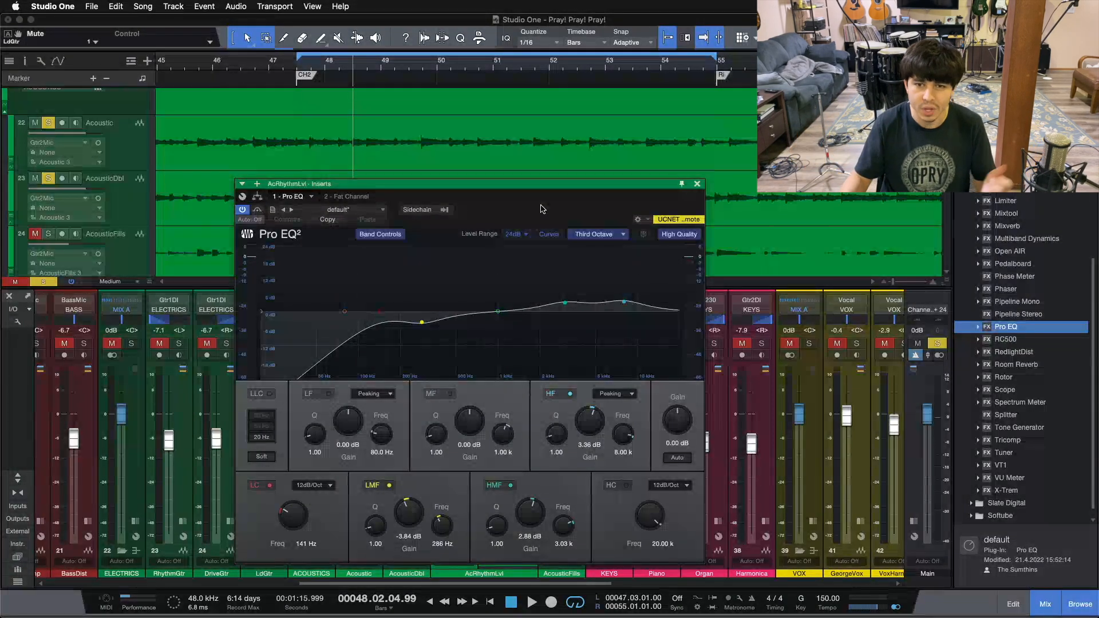
{"action": "left_click", "coordinate": [697, 184]}
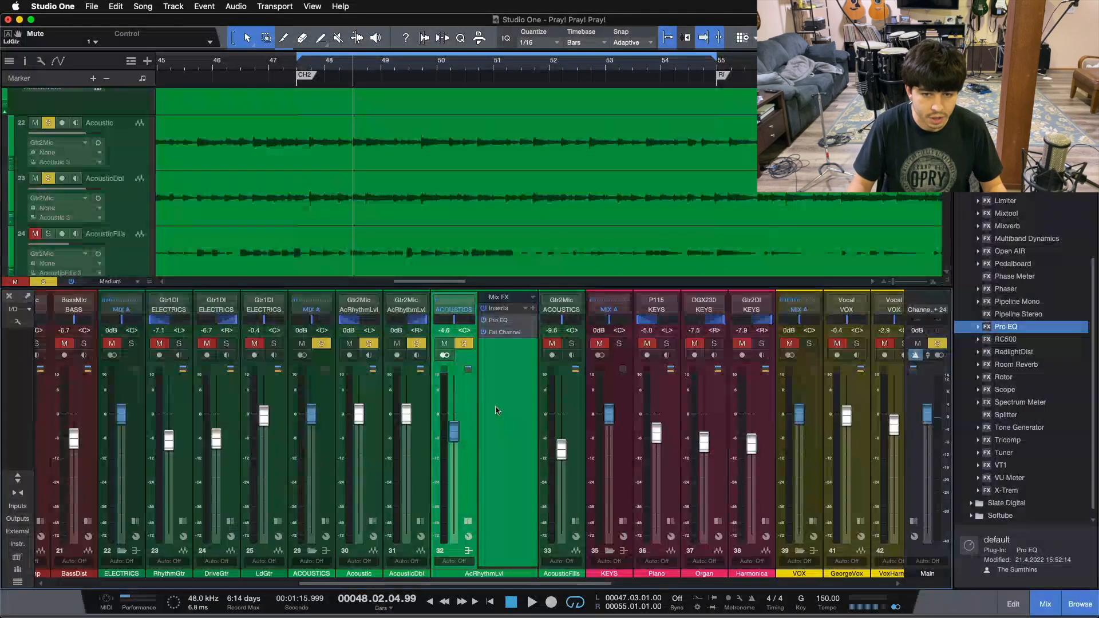
{"action": "double_click", "coordinate": [499, 320]}
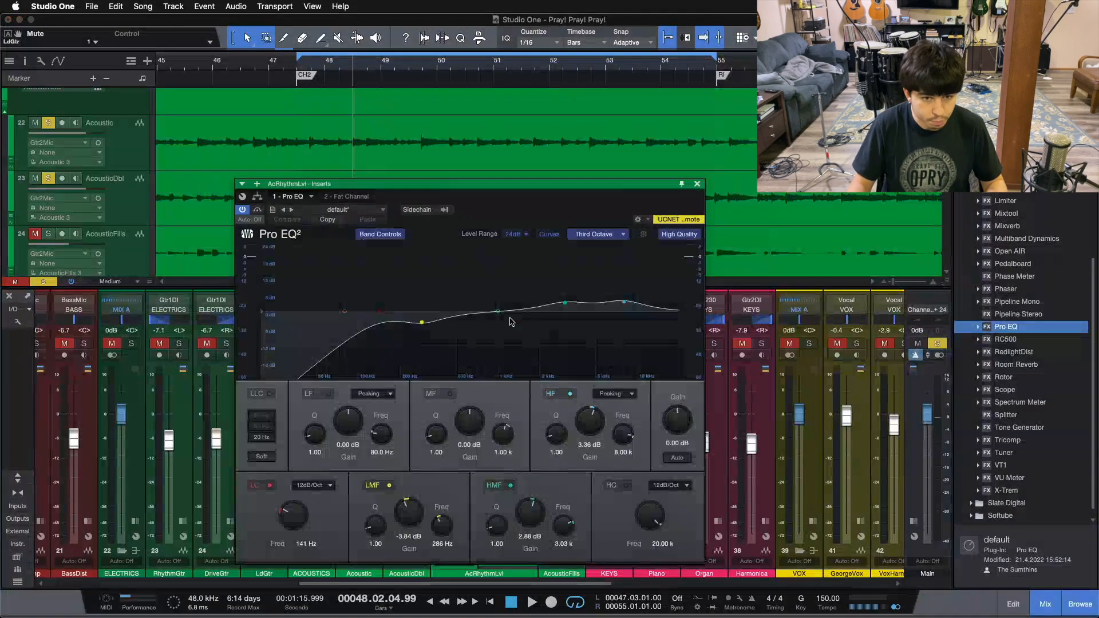
{"action": "left_click", "coordinate": [696, 184]}
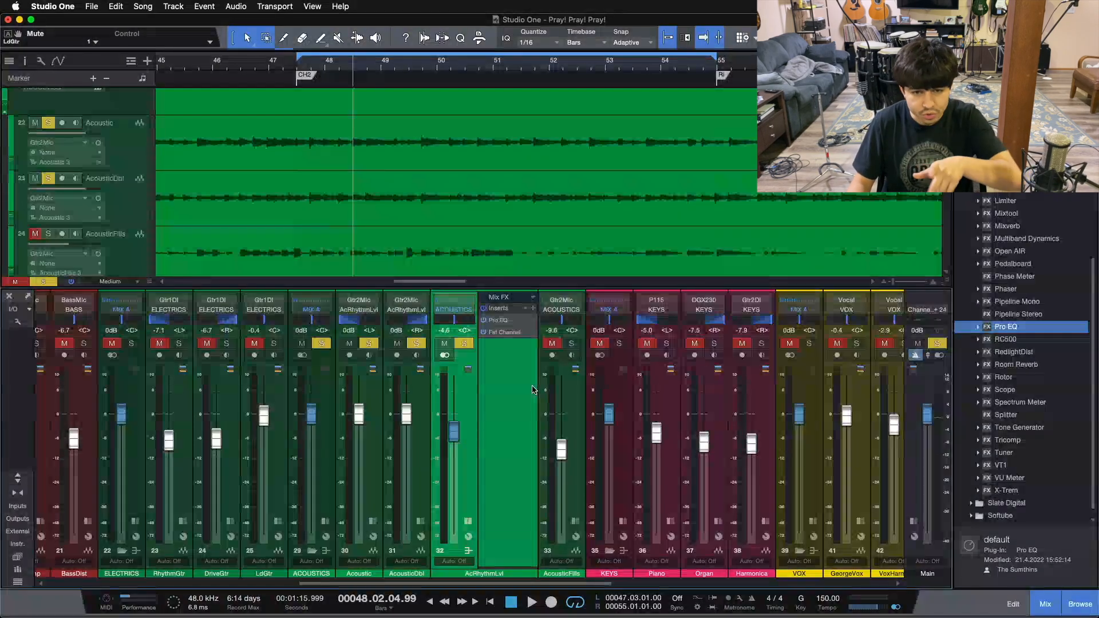
{"action": "double_click", "coordinate": [499, 321]}
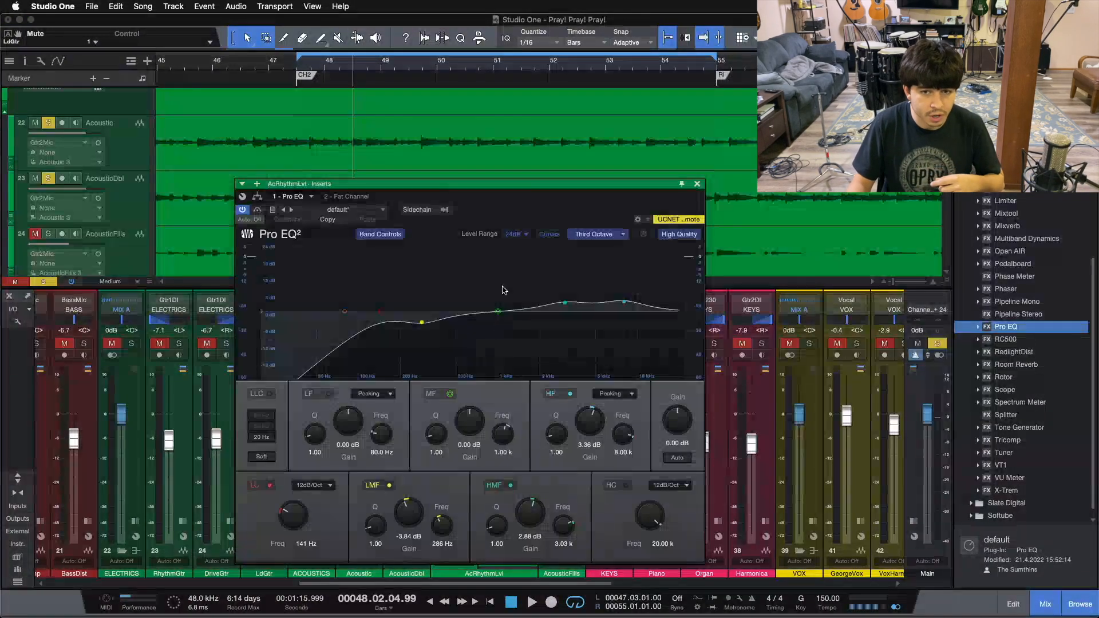
{"action": "left_click_drag", "start_coordinate": [595, 195], "coordinate": [492, 175]}
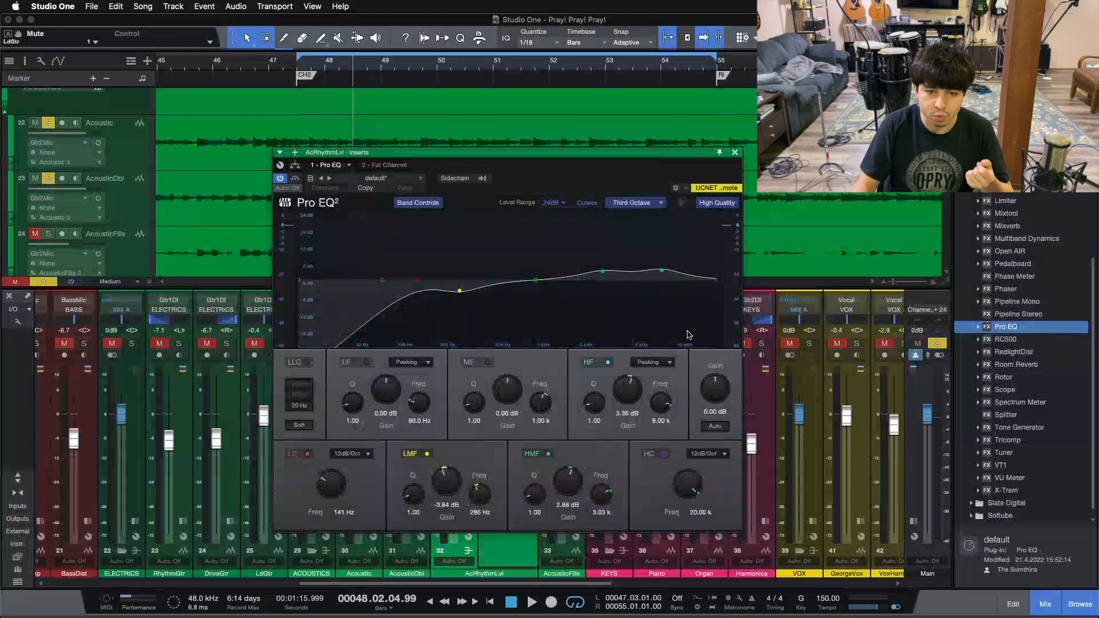
- Deactivate the Pro EQ's LMF, HMF and HF bands, keeping only the low-cut filter active
{"action": "double_click", "coordinate": [460, 290]}
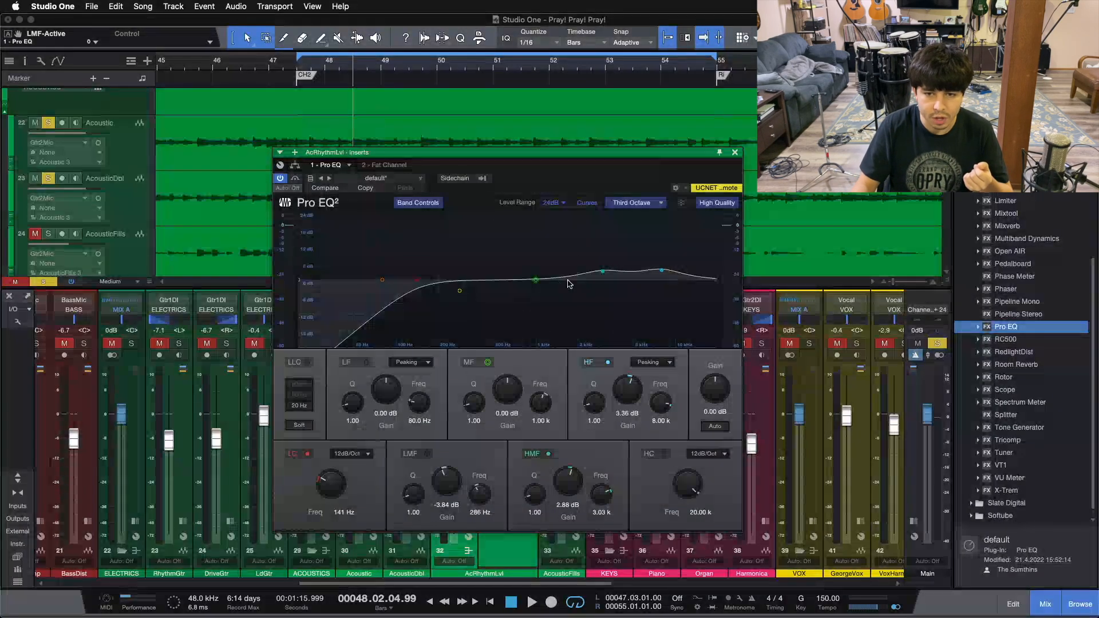
{"action": "double_click", "coordinate": [606, 273]}
{"action": "double_click", "coordinate": [662, 270]}
{"action": "left_click_drag", "start_coordinate": [583, 182], "coordinate": [814, 214]}
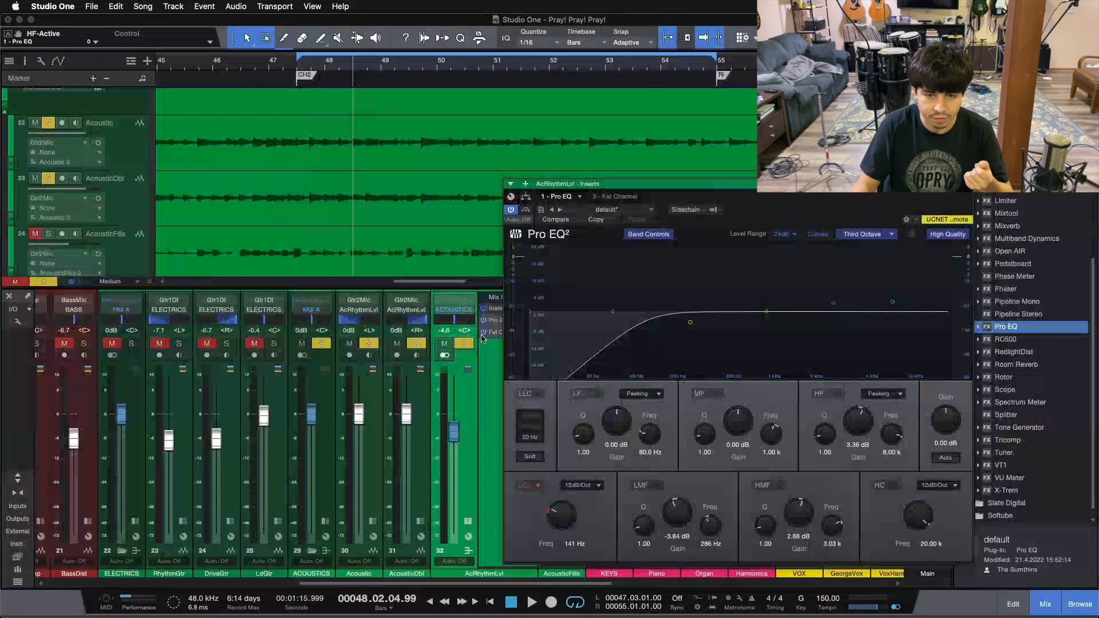
{"action": "left_click_drag", "start_coordinate": [710, 184], "coordinate": [510, 146]}
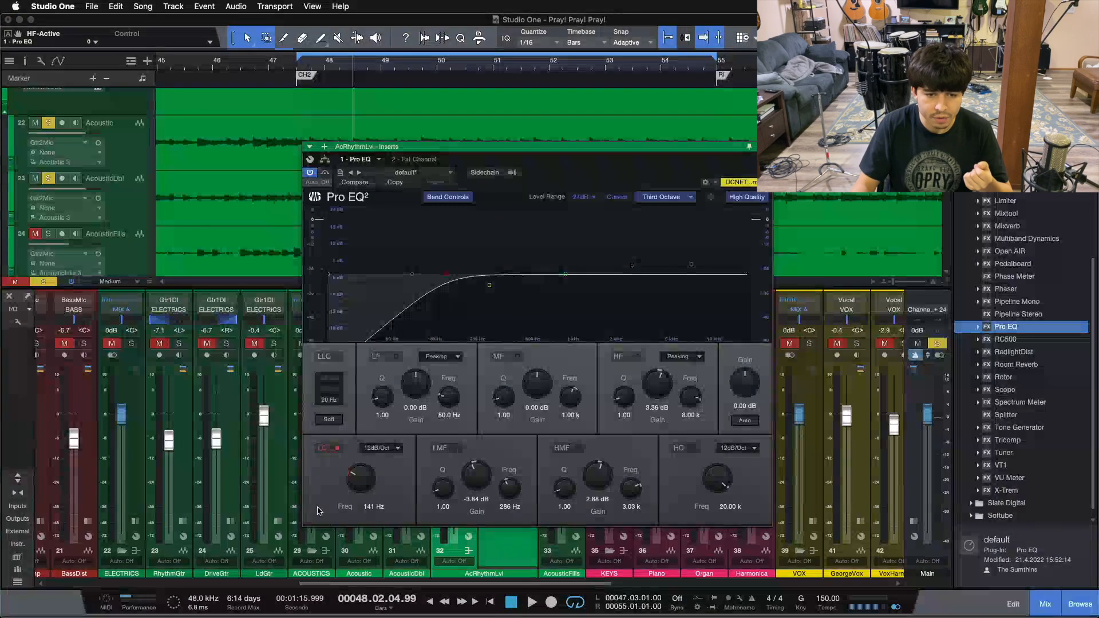
{"action": "left_click", "coordinate": [321, 450]}
{"action": "left_click", "coordinate": [320, 450]}
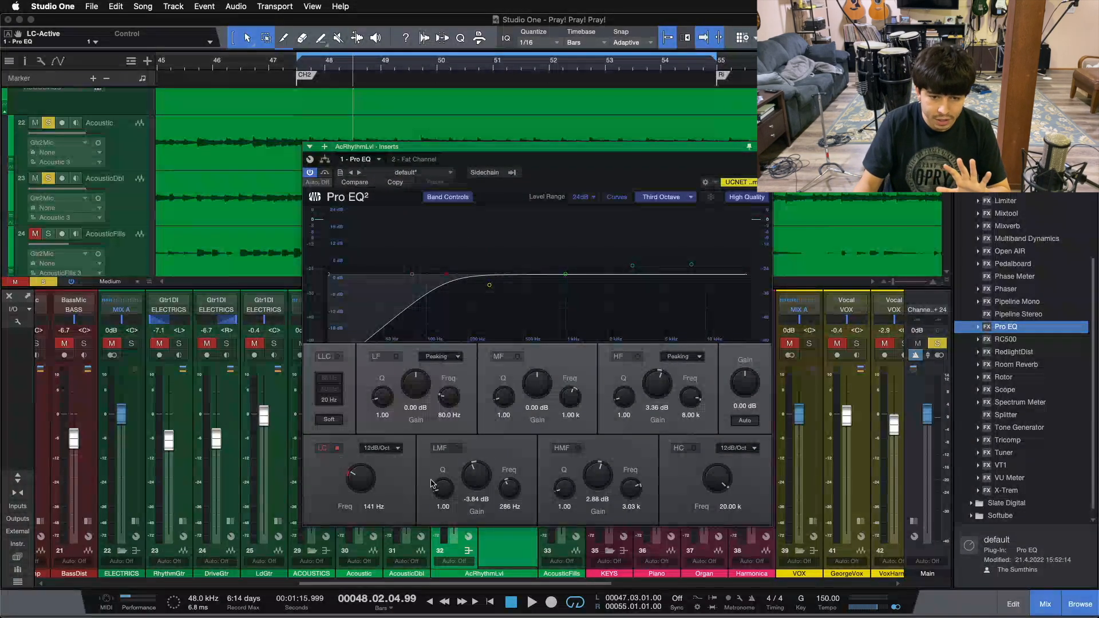
- Play the soloed loop and compare the acoustic guitars with the 141 Hz low-cut filter off and on
{"action": "key", "text": "space"}
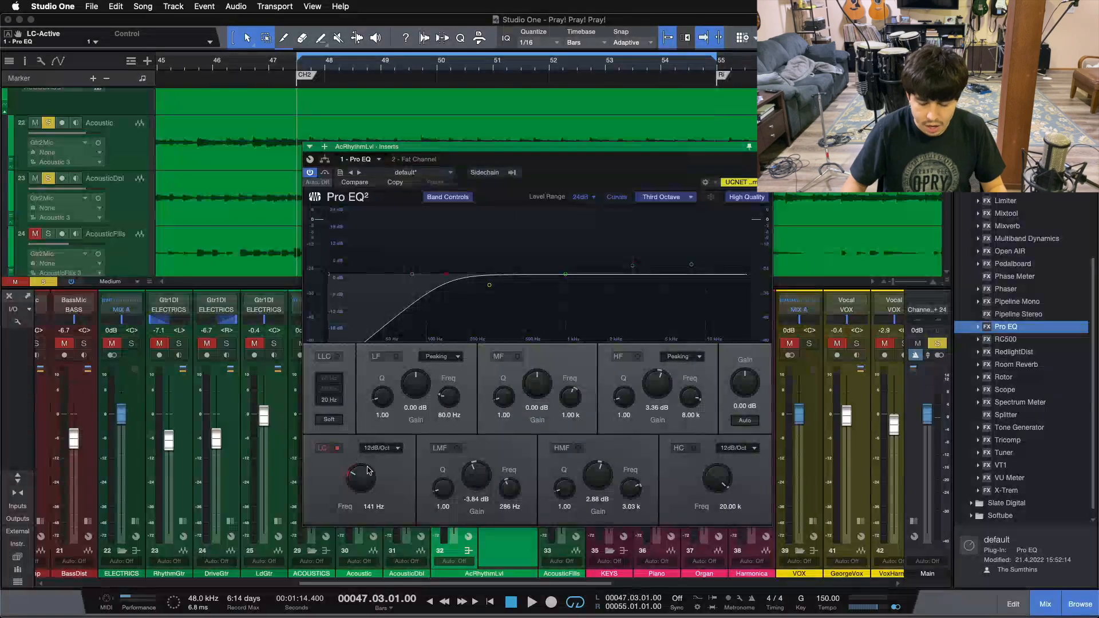
{"action": "key", "text": "space"}
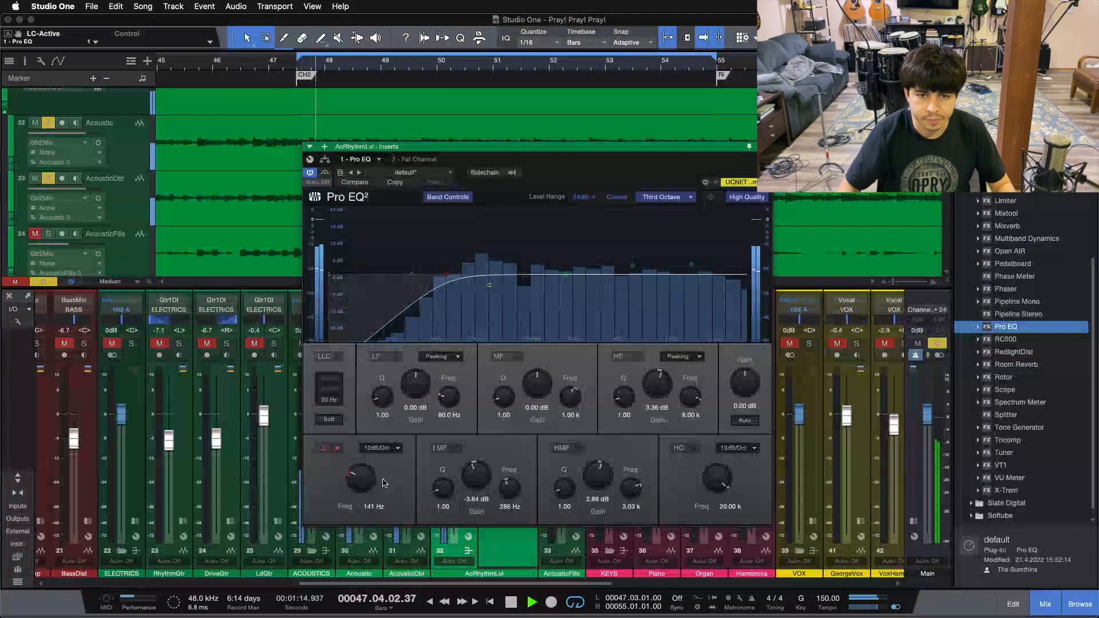
{"action": "left_click", "coordinate": [337, 447]}
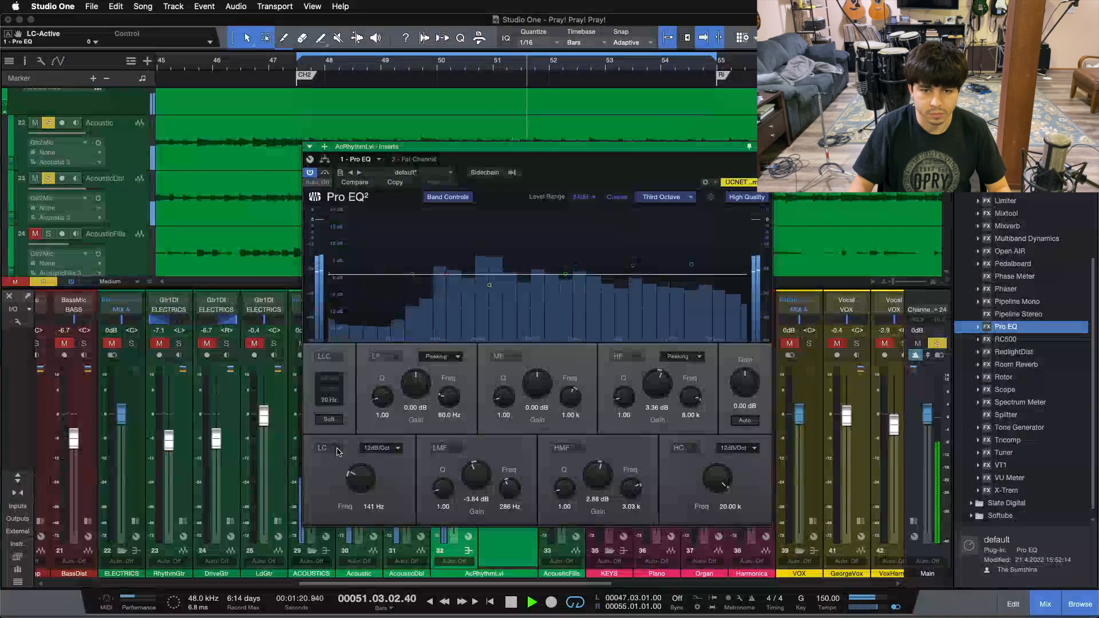
{"action": "left_click", "coordinate": [338, 448]}
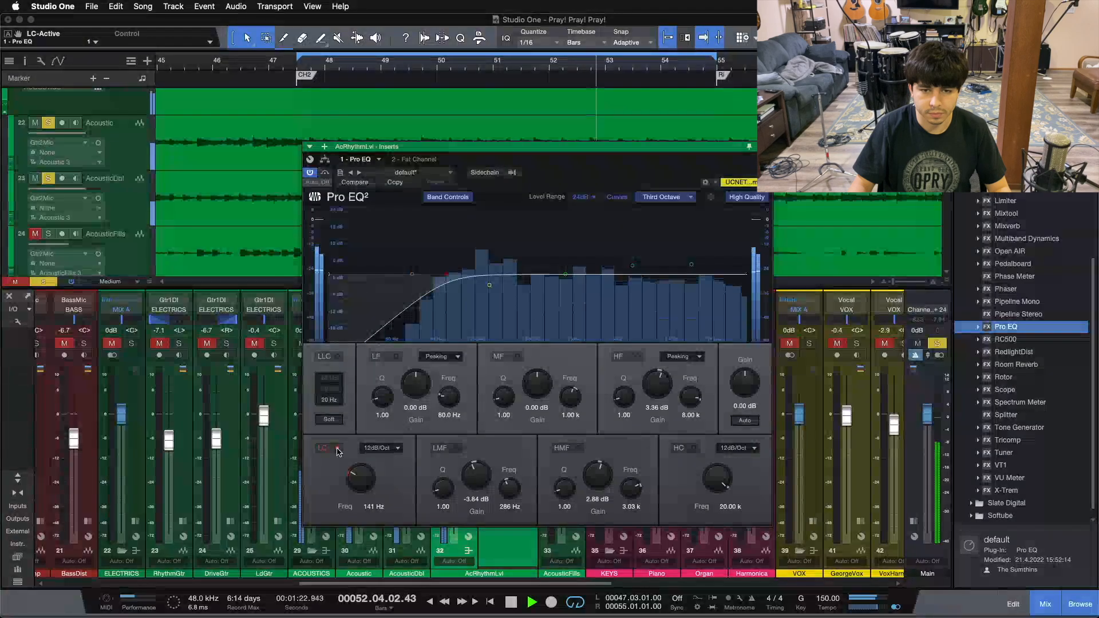
{"action": "left_click", "coordinate": [338, 449]}
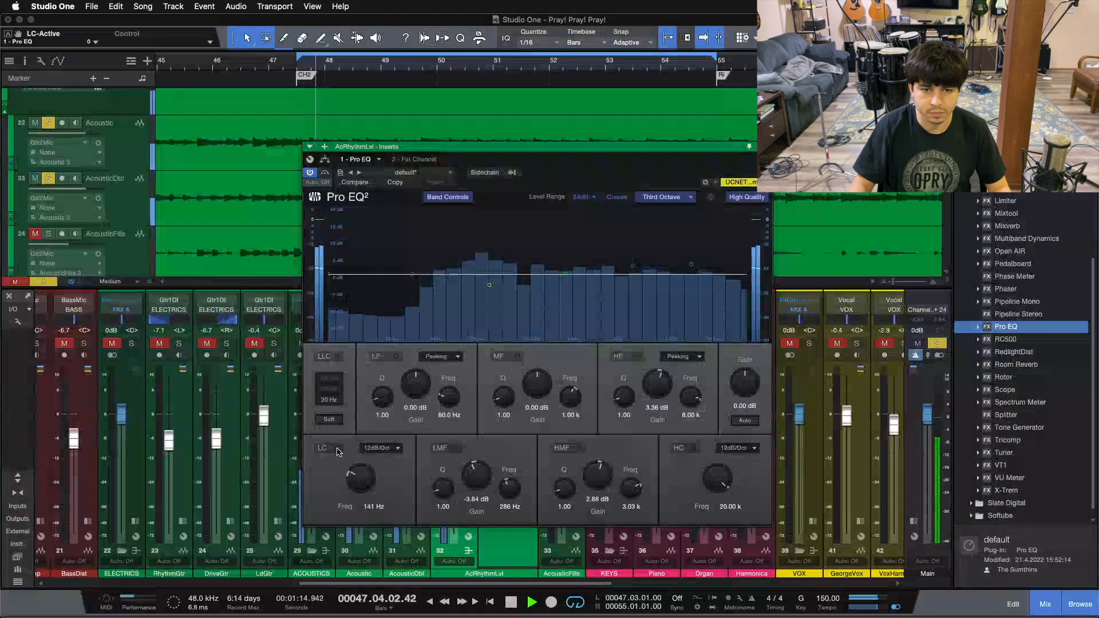
{"action": "left_click", "coordinate": [337, 449]}
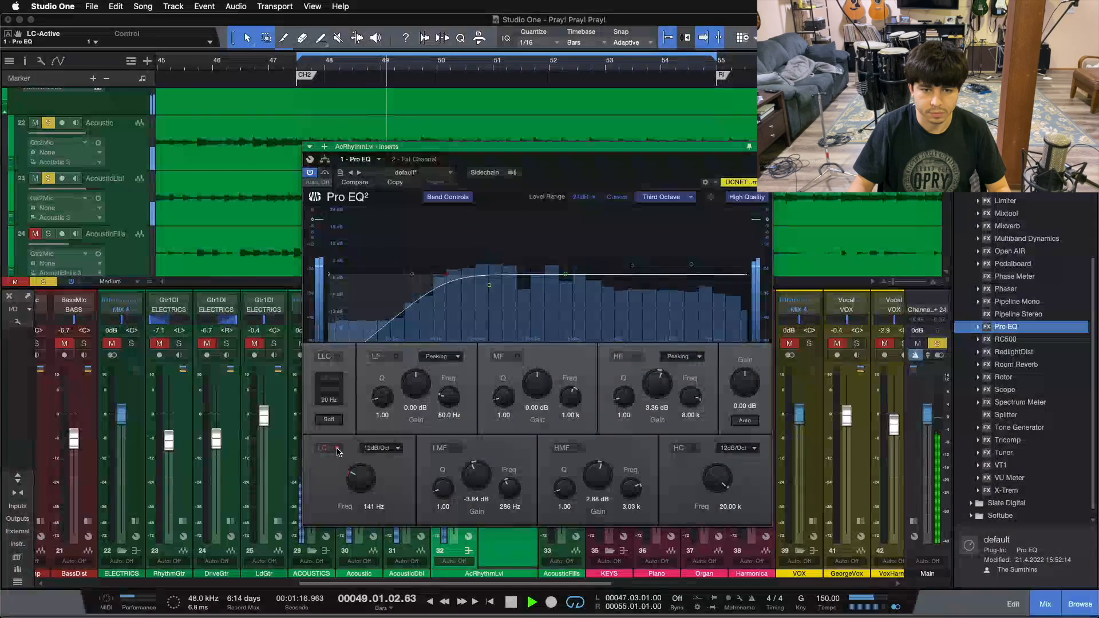
{"action": "left_click", "coordinate": [337, 449]}
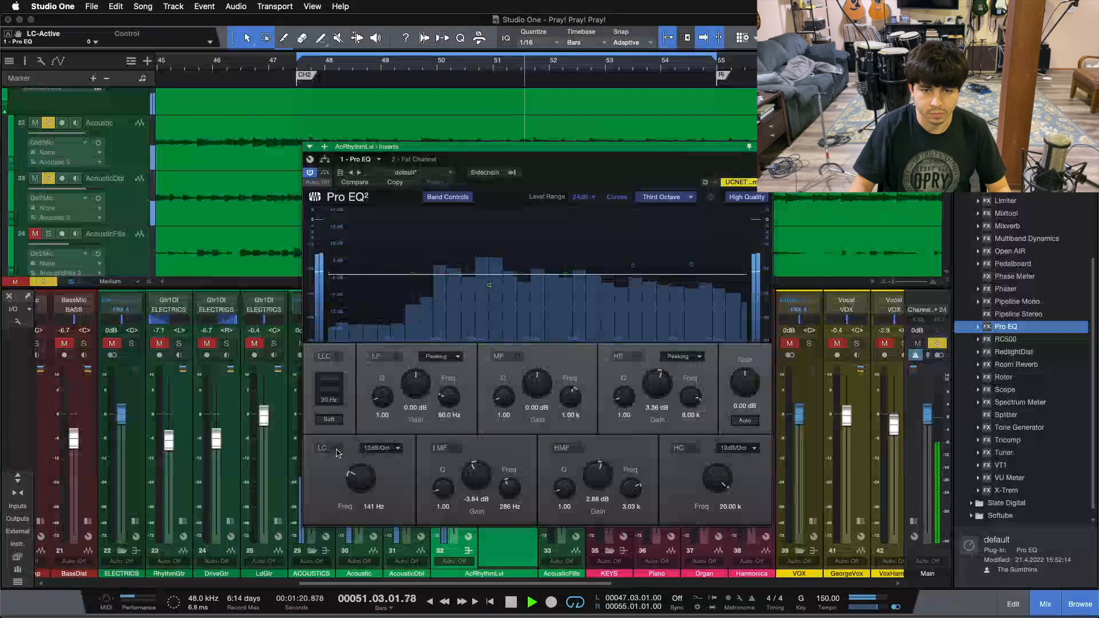
{"action": "left_click", "coordinate": [338, 449]}
{"action": "left_click", "coordinate": [338, 449]}
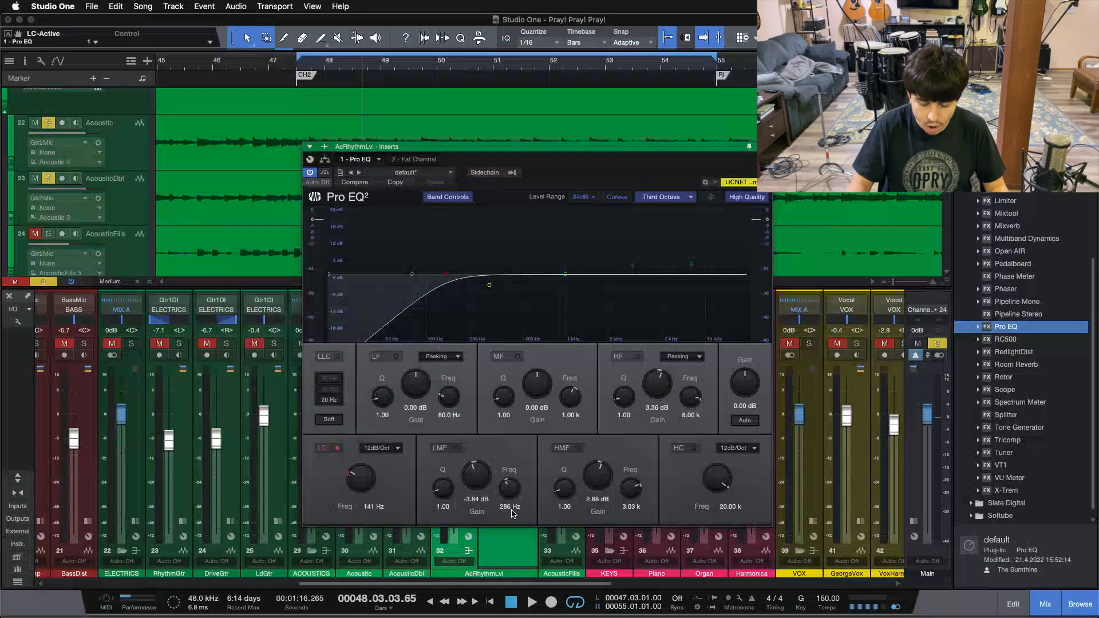
- Restart playback of the loop and reactivate the Pro EQ's LMF band
{"action": "key", "text": "space"}
{"action": "key", "text": "space"}
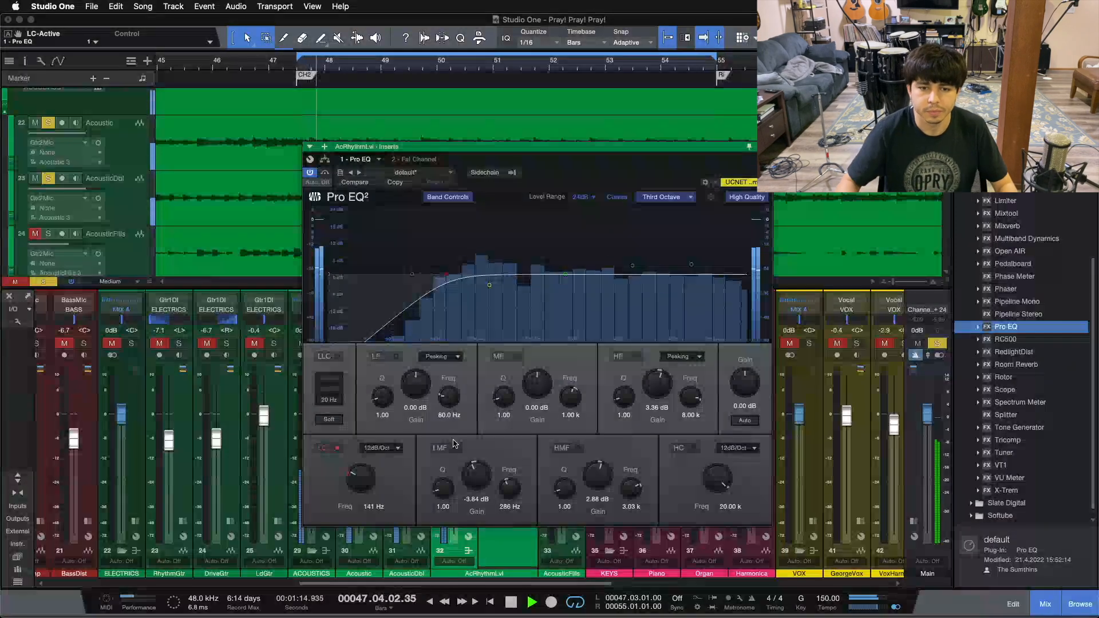
{"action": "left_click", "coordinate": [457, 448]}
- Audition the LMF band with its gain boosted to 12.96 dB, and undo the boost
{"action": "left_click_drag", "start_coordinate": [470, 474], "coordinate": [473, 437]}
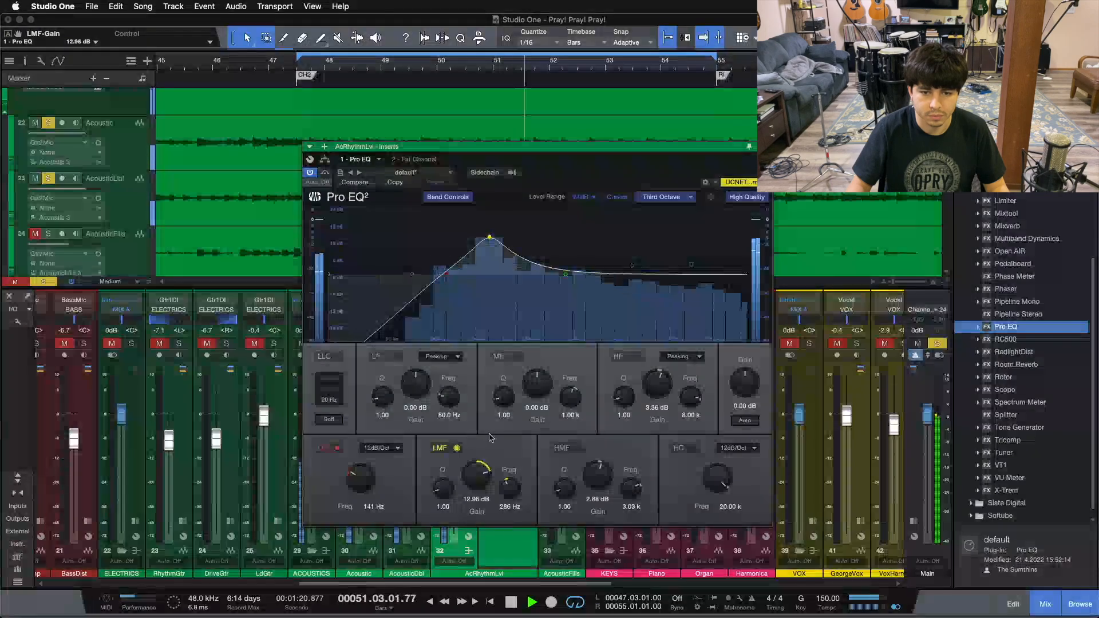
{"action": "key", "text": "super+z"}
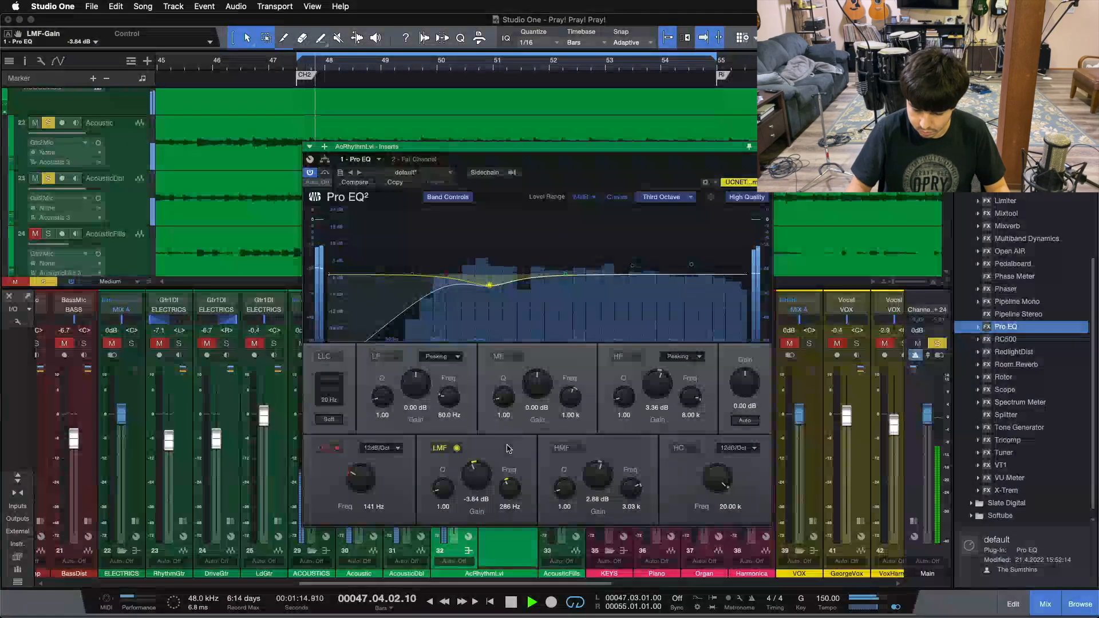
{"action": "key", "text": "space"}
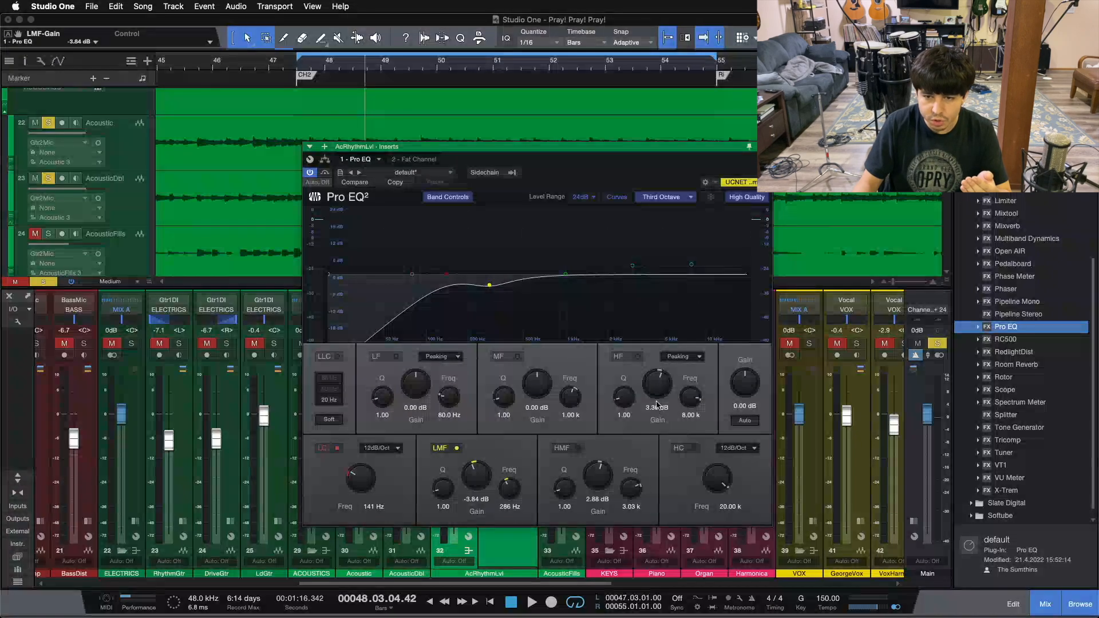
- Reactivate the Pro EQ's HMF and HF bands while listening to the soloed loop, and stop playback
{"action": "key", "text": "space"}
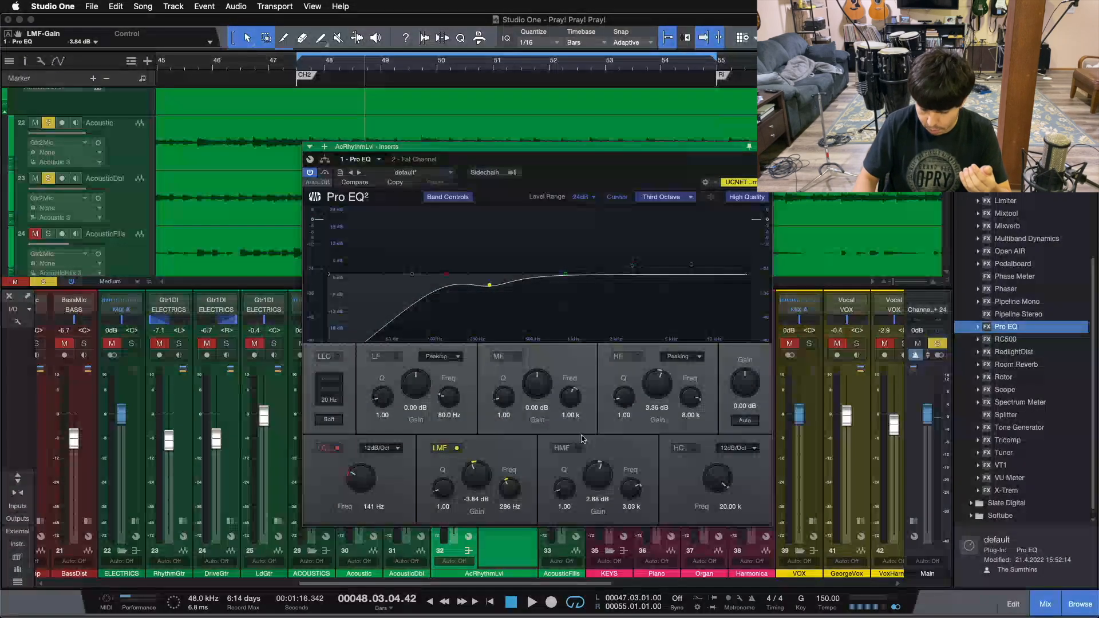
{"action": "key", "text": "space"}
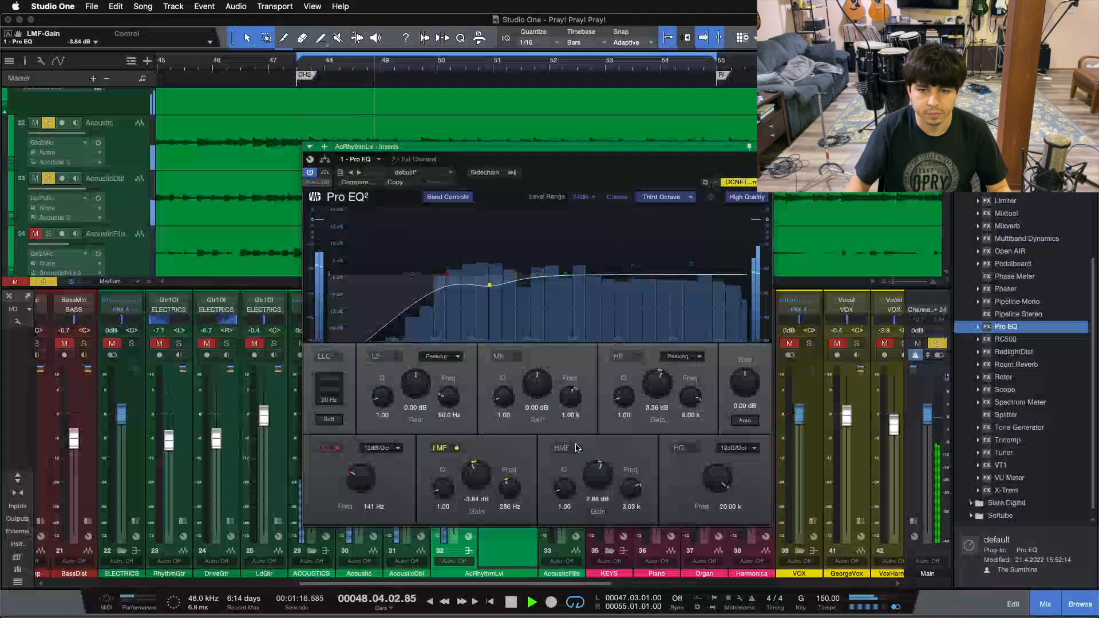
{"action": "left_click", "coordinate": [575, 448]}
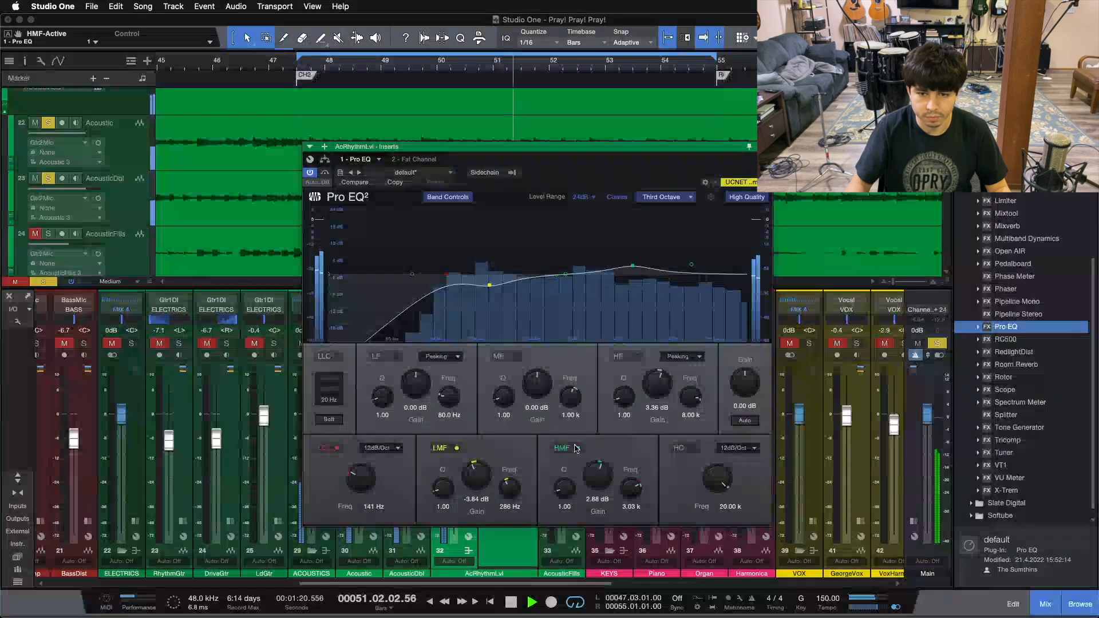
{"action": "left_click", "coordinate": [634, 357]}
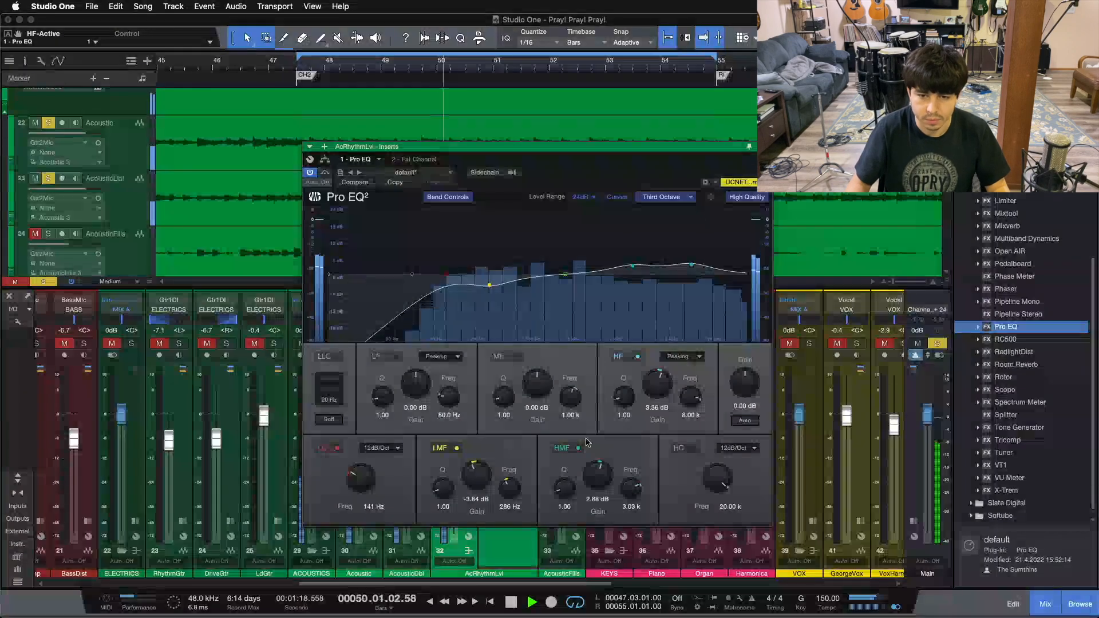
{"action": "key", "text": "space"}
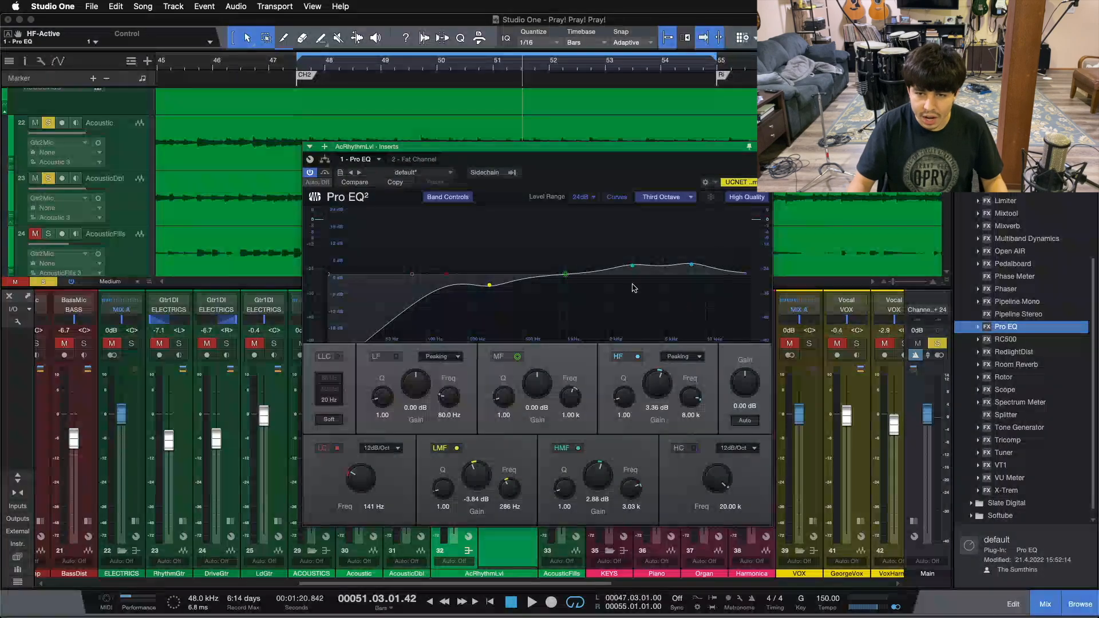
- Show the AcRhythmLvl bus's Fat Channel compressor, place its window over the mixer, and toggle playback of the soloed loop
{"action": "left_click", "coordinate": [410, 159]}
{"action": "left_click_drag", "start_coordinate": [435, 147], "coordinate": [469, 347]}
{"action": "left_click_drag", "start_coordinate": [644, 373], "coordinate": [596, 372]}
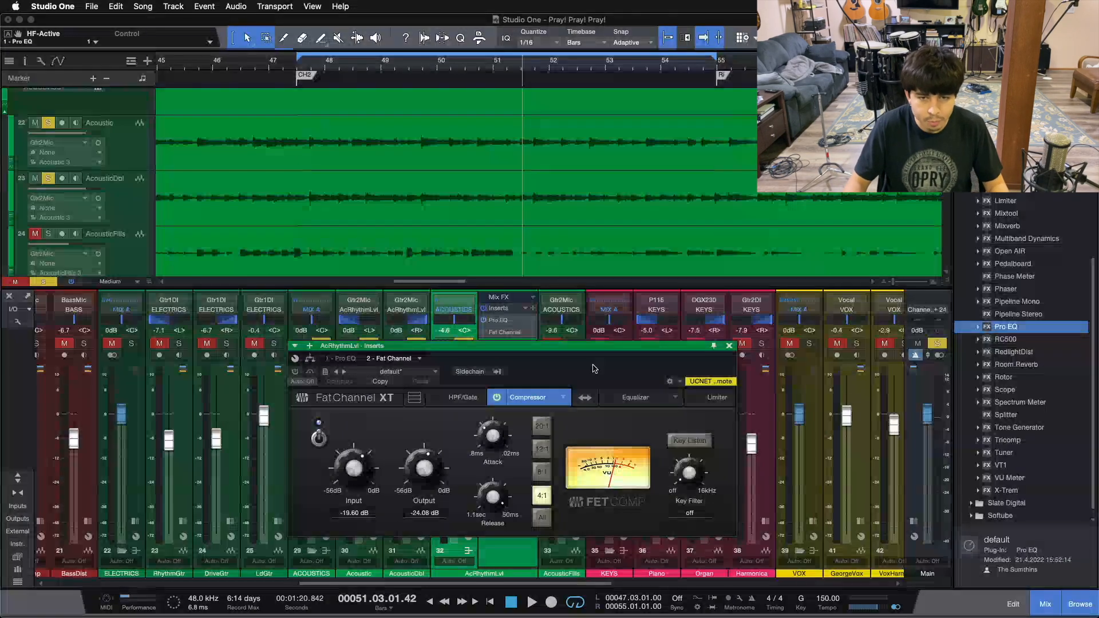
{"action": "key", "text": "space"}
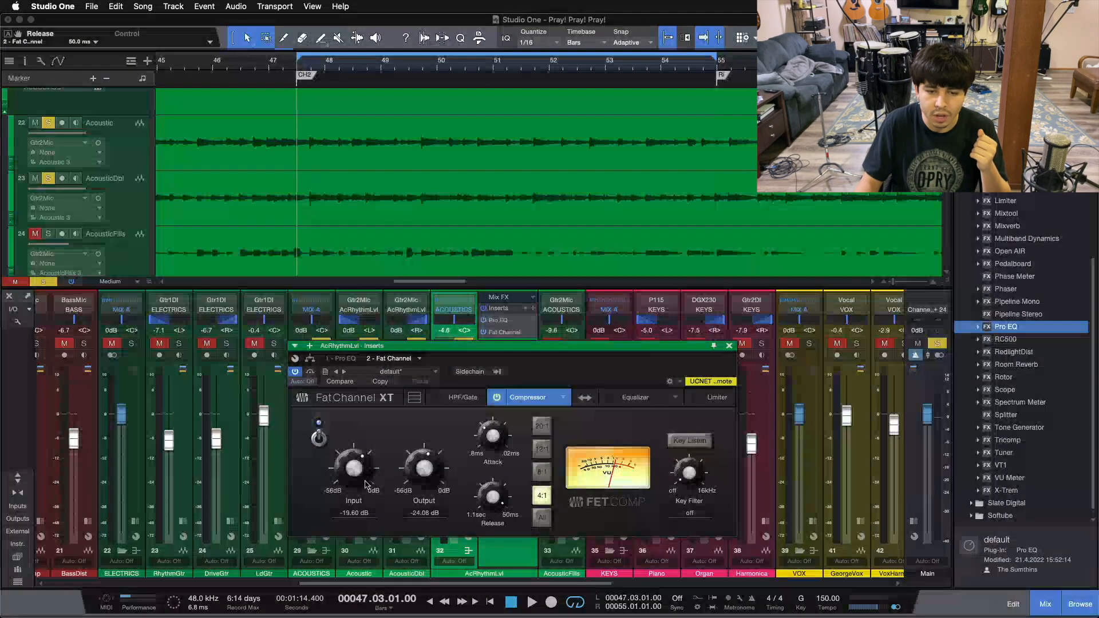
- Play the soloed loop and compare the acoustic guitars with the Fat Channel's FET compressor off and on
{"action": "left_click", "coordinate": [315, 441]}
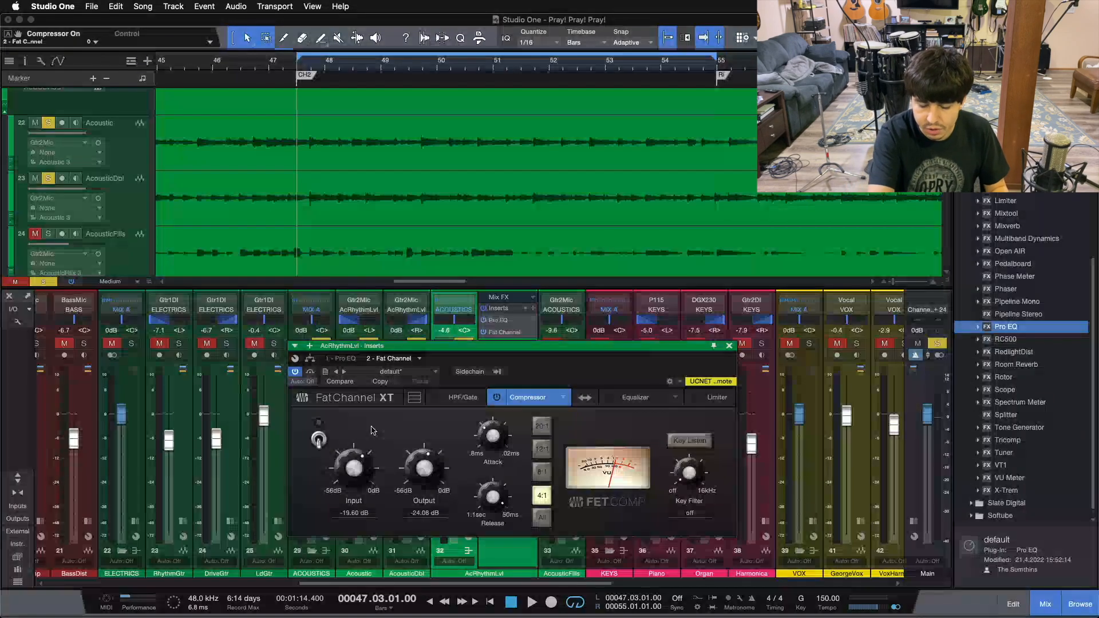
{"action": "key", "text": "space"}
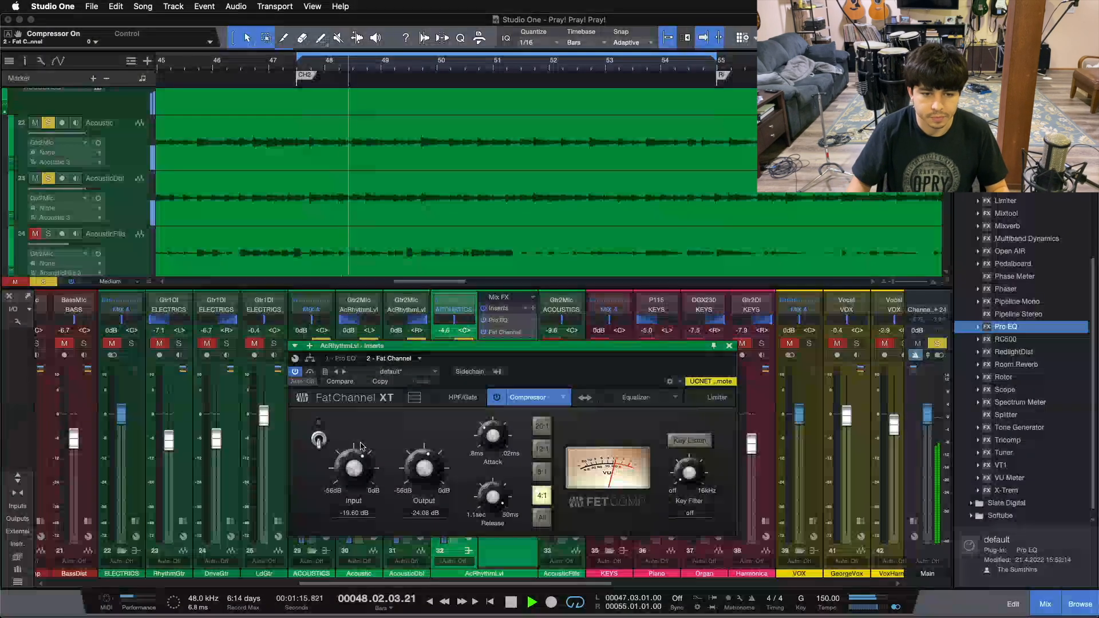
{"action": "left_click", "coordinate": [319, 439]}
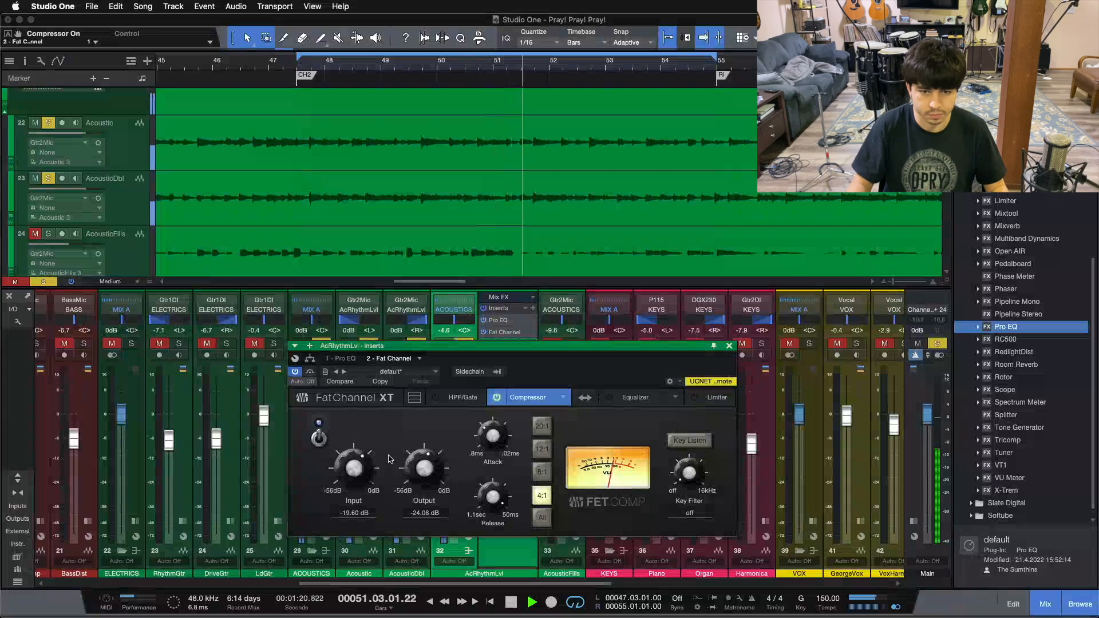
{"action": "left_click", "coordinate": [319, 439]}
{"action": "left_click", "coordinate": [319, 440]}
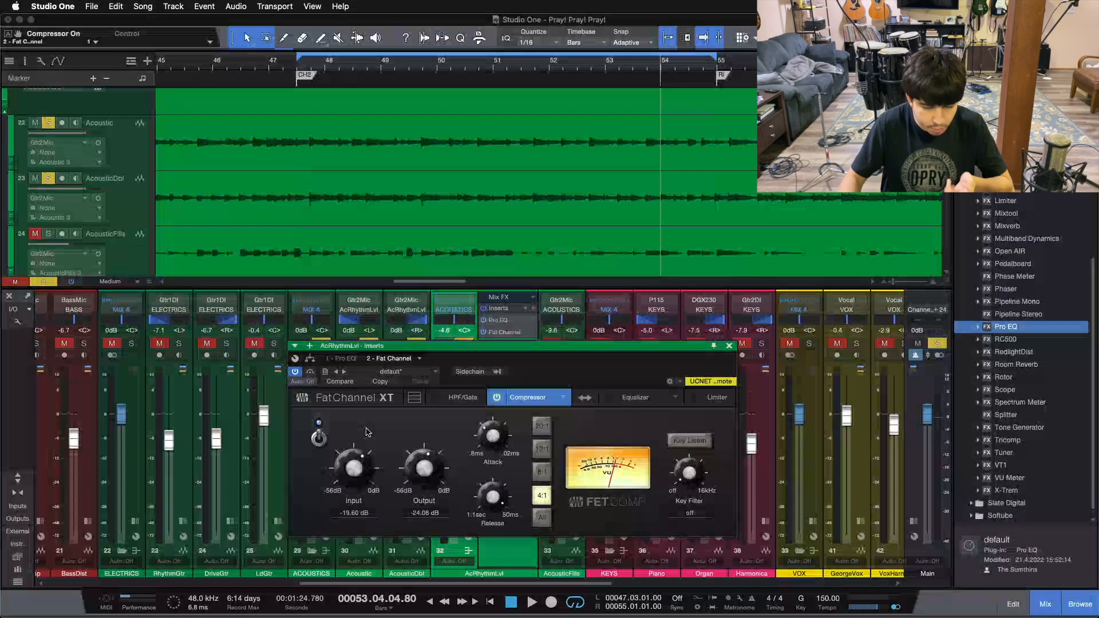
- Review the bus's Pro EQ curve, return to the Fat Channel, and move its window clear of the bus's insert list
{"action": "left_click_drag", "start_coordinate": [556, 376], "coordinate": [853, 357]}
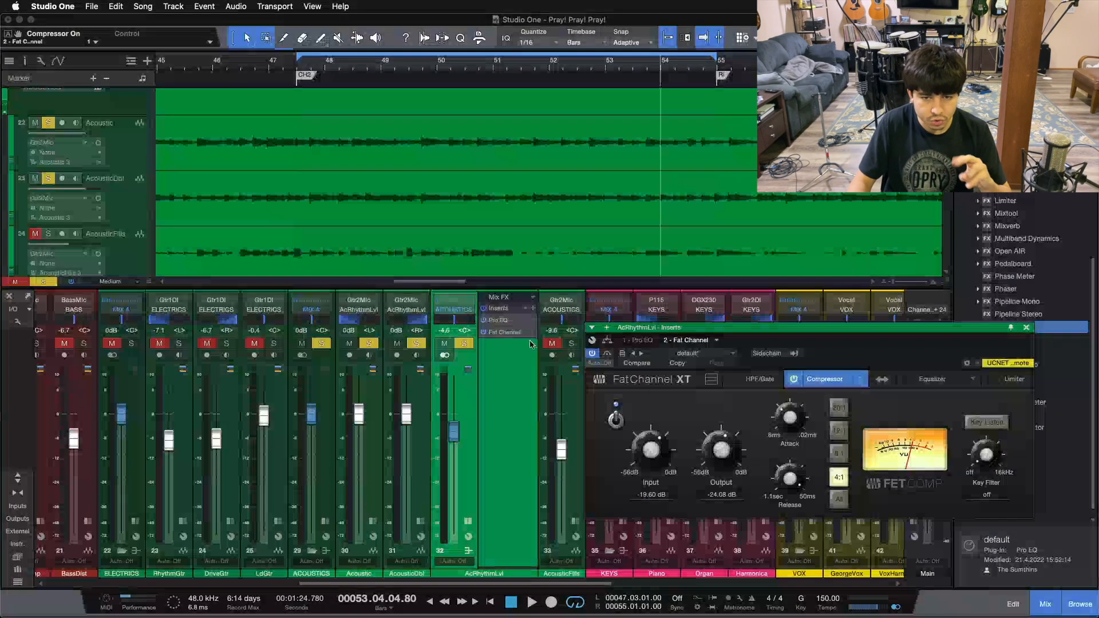
{"action": "left_click", "coordinate": [501, 321]}
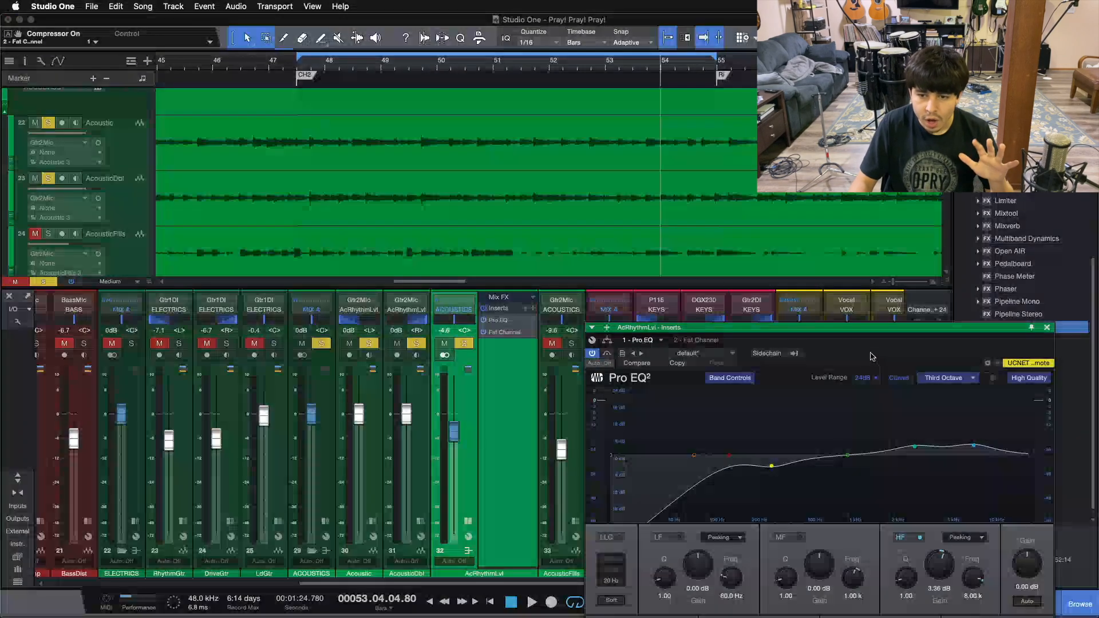
{"action": "left_click_drag", "start_coordinate": [876, 352], "coordinate": [683, 311]}
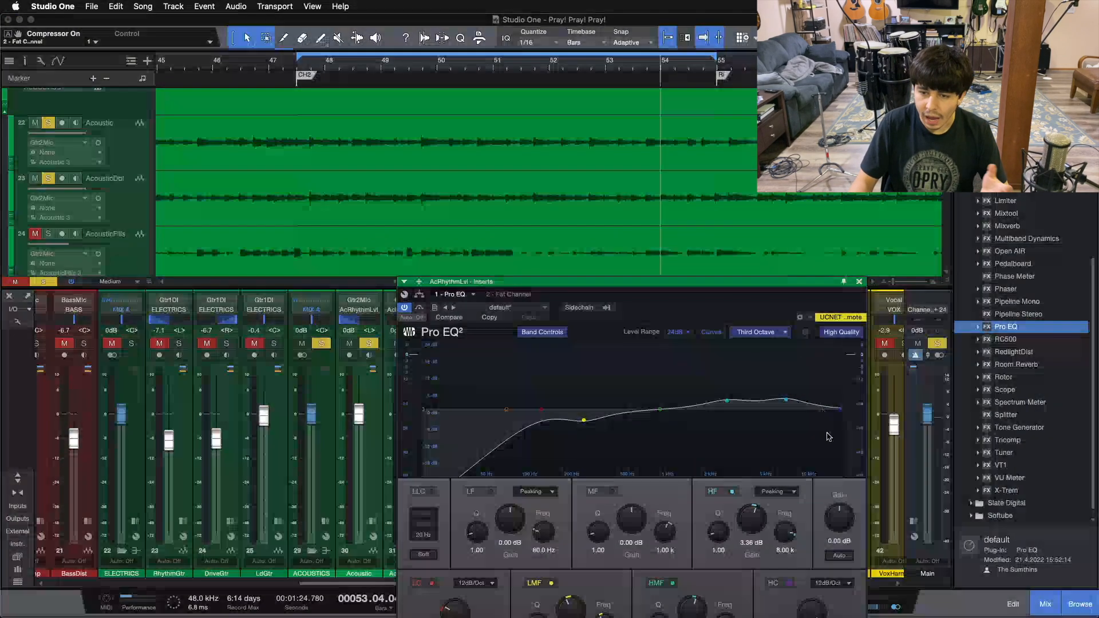
{"action": "left_click", "coordinate": [507, 295]}
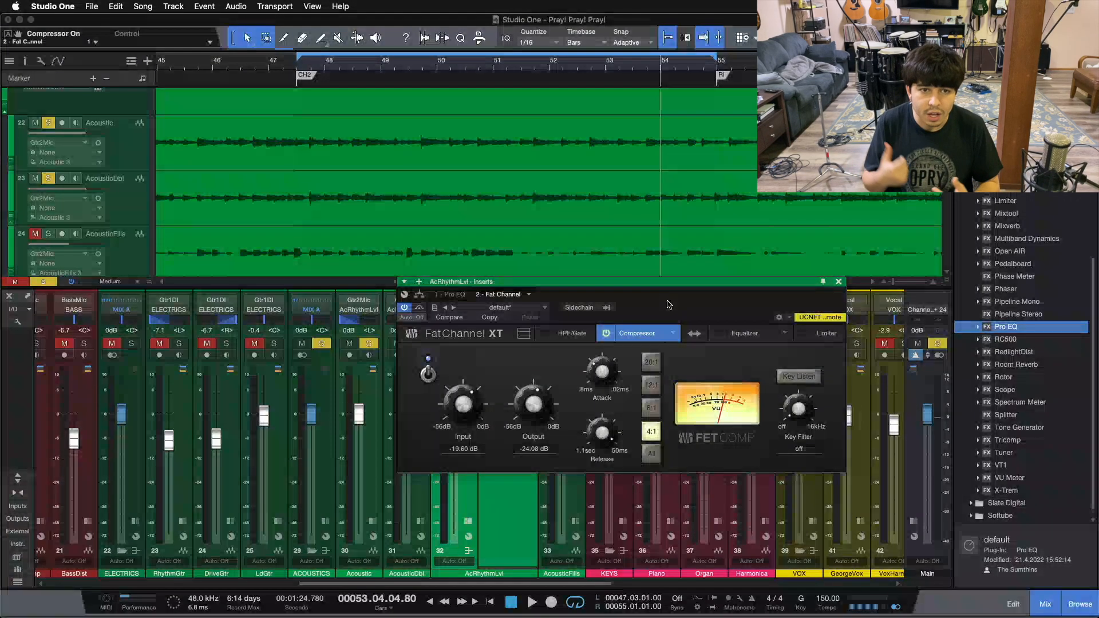
{"action": "left_click_drag", "start_coordinate": [664, 282], "coordinate": [823, 304]}
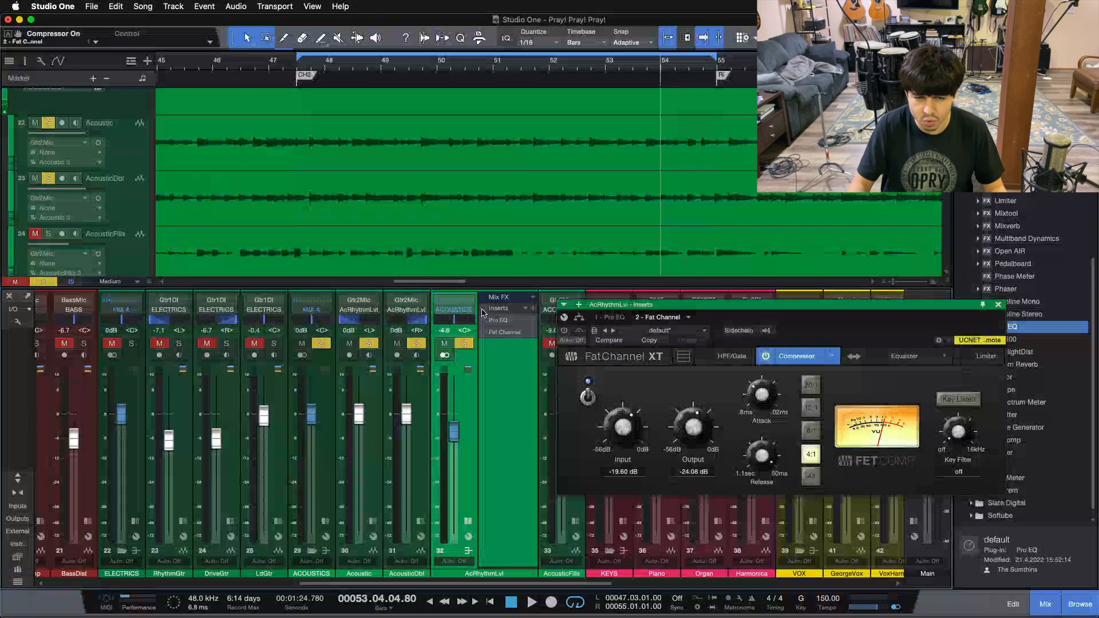
- Play the soloed loop from its start and compare the acoustic bus with all its inserts bypassed and active
{"action": "left_click", "coordinate": [483, 309]}
{"action": "key", "text": "KP_1"}
{"action": "key", "text": "space"}
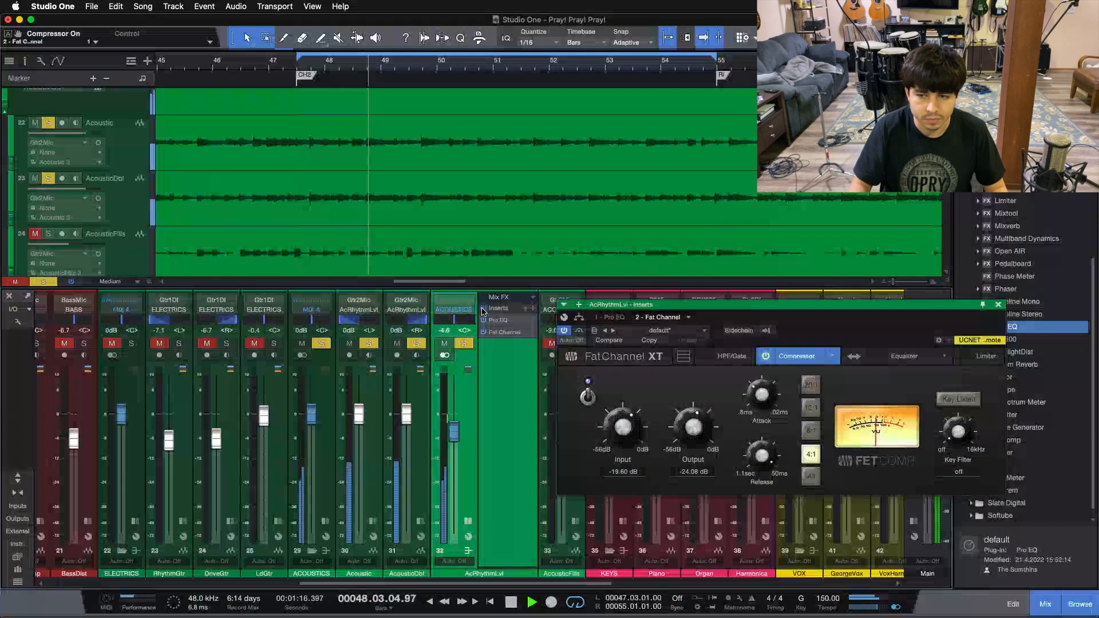
{"action": "left_click", "coordinate": [484, 309]}
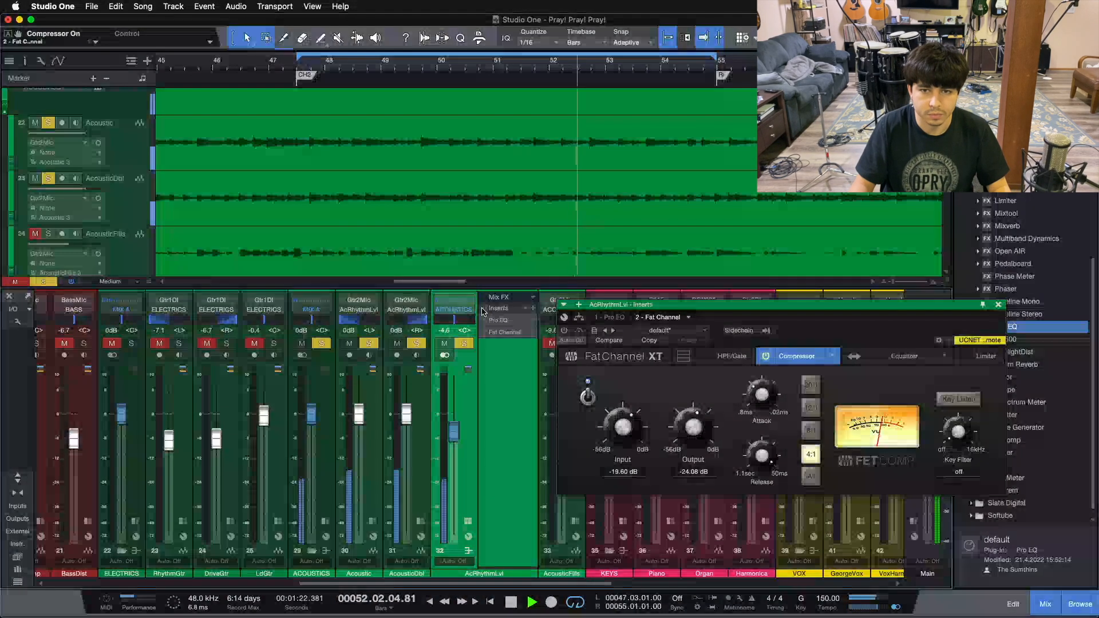
{"action": "left_click", "coordinate": [484, 309]}
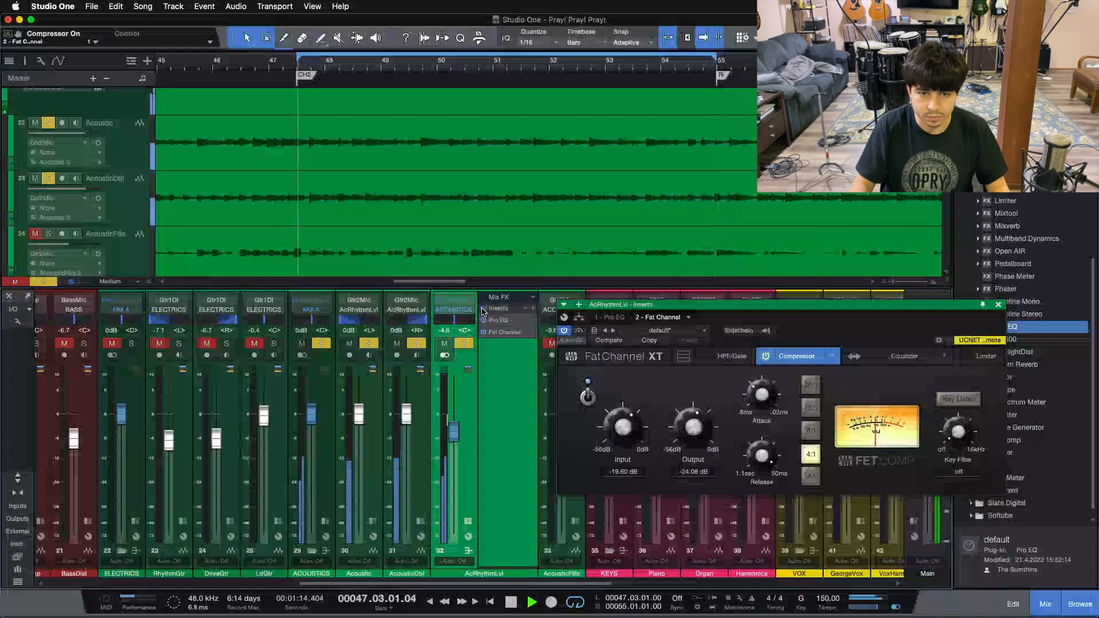
- Unsolo the acoustic guitars, compare the bus's inserts bypassed and active in the full mix, then close the Fat Channel and stop playback
{"action": "key", "text": "s"}
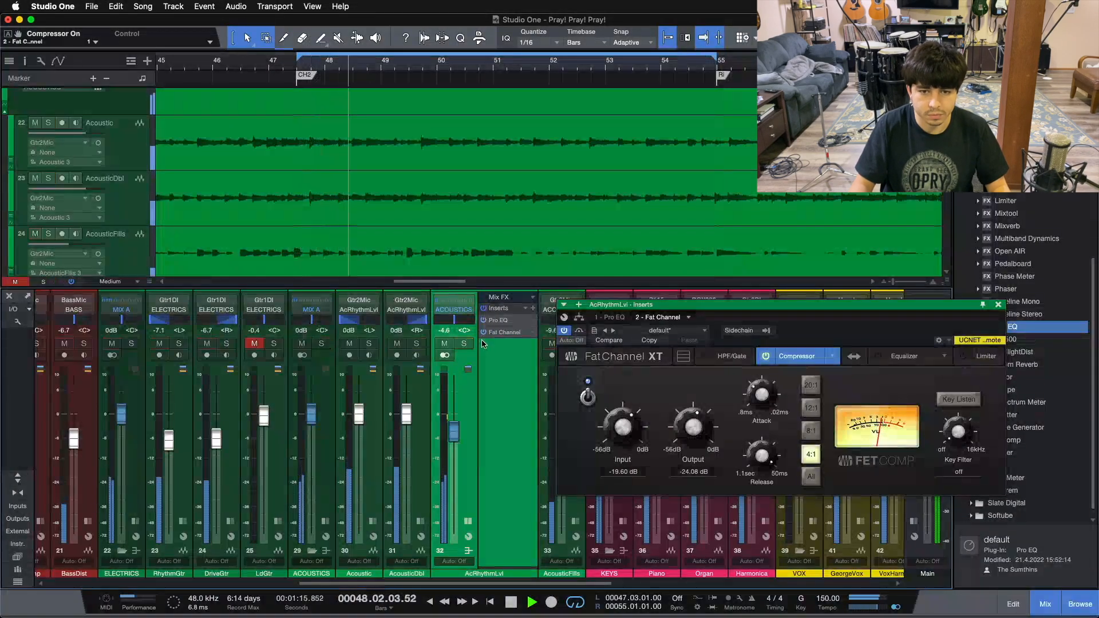
{"action": "left_click", "coordinate": [484, 311]}
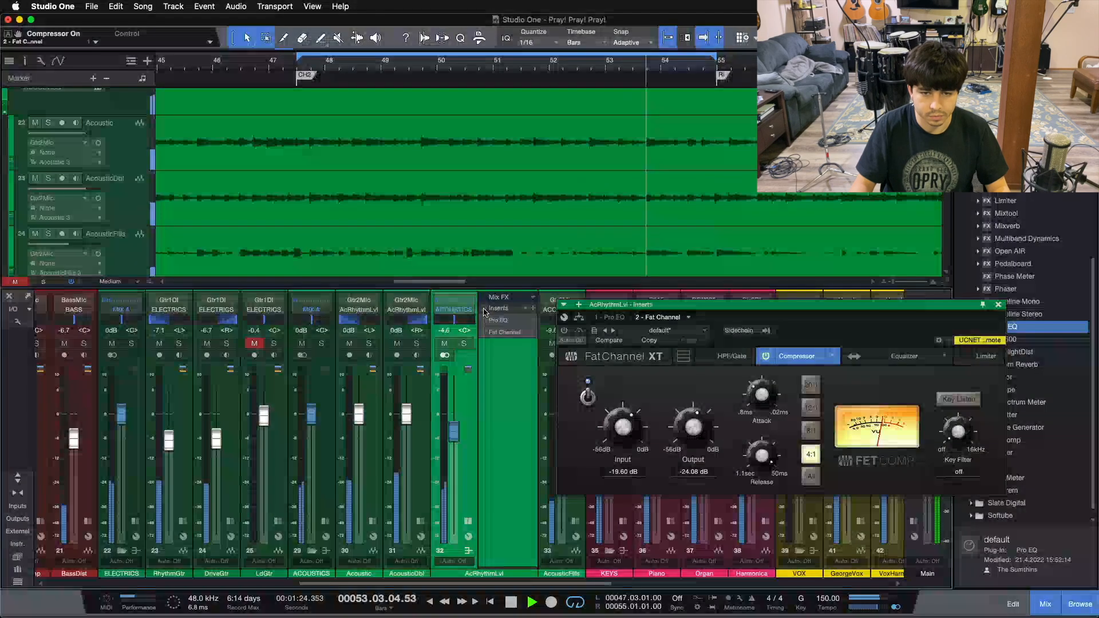
{"action": "left_click", "coordinate": [484, 311]}
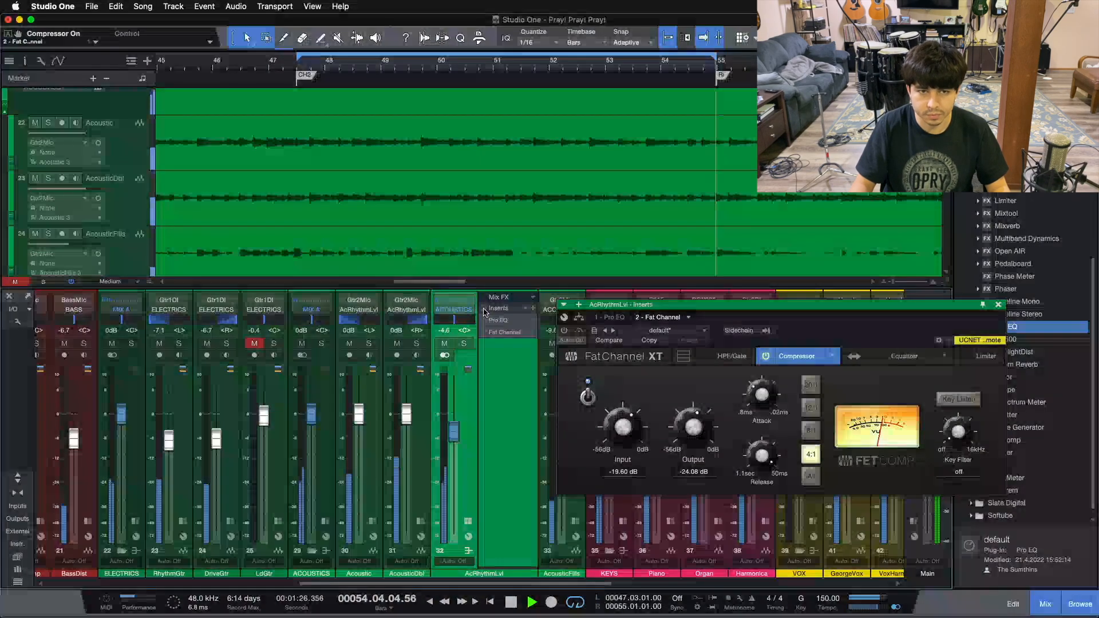
{"action": "left_click", "coordinate": [998, 305]}
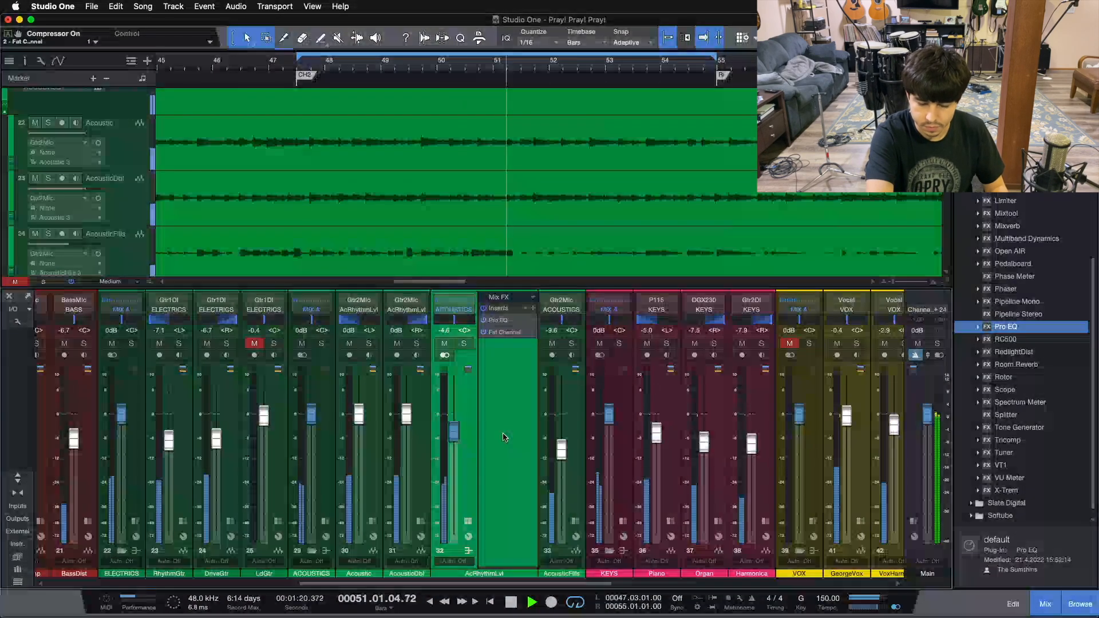
{"action": "key", "text": "space"}
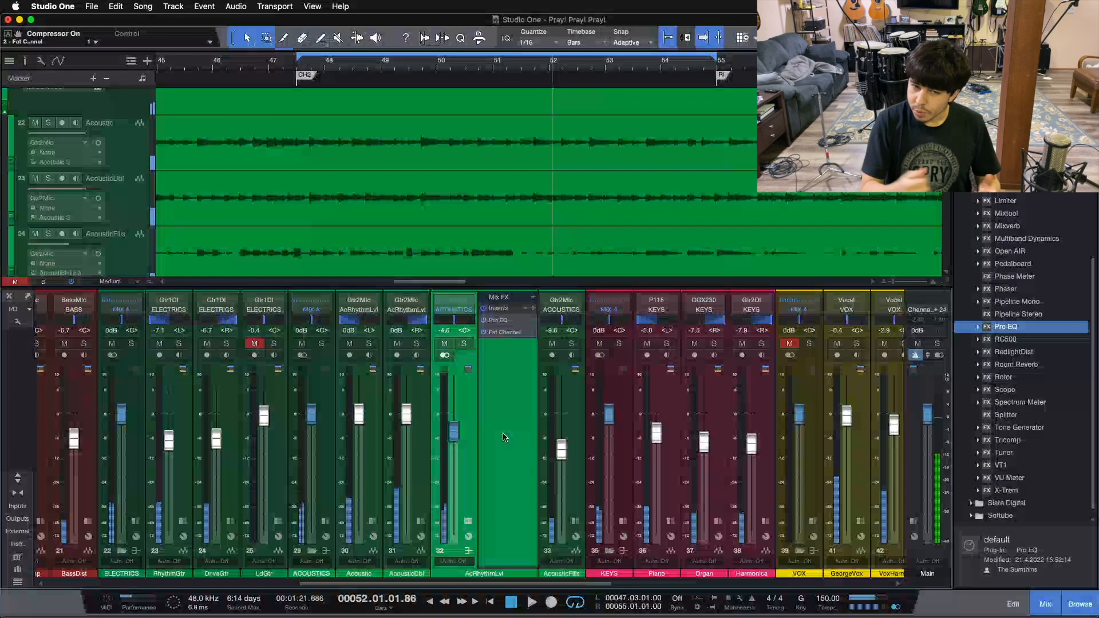